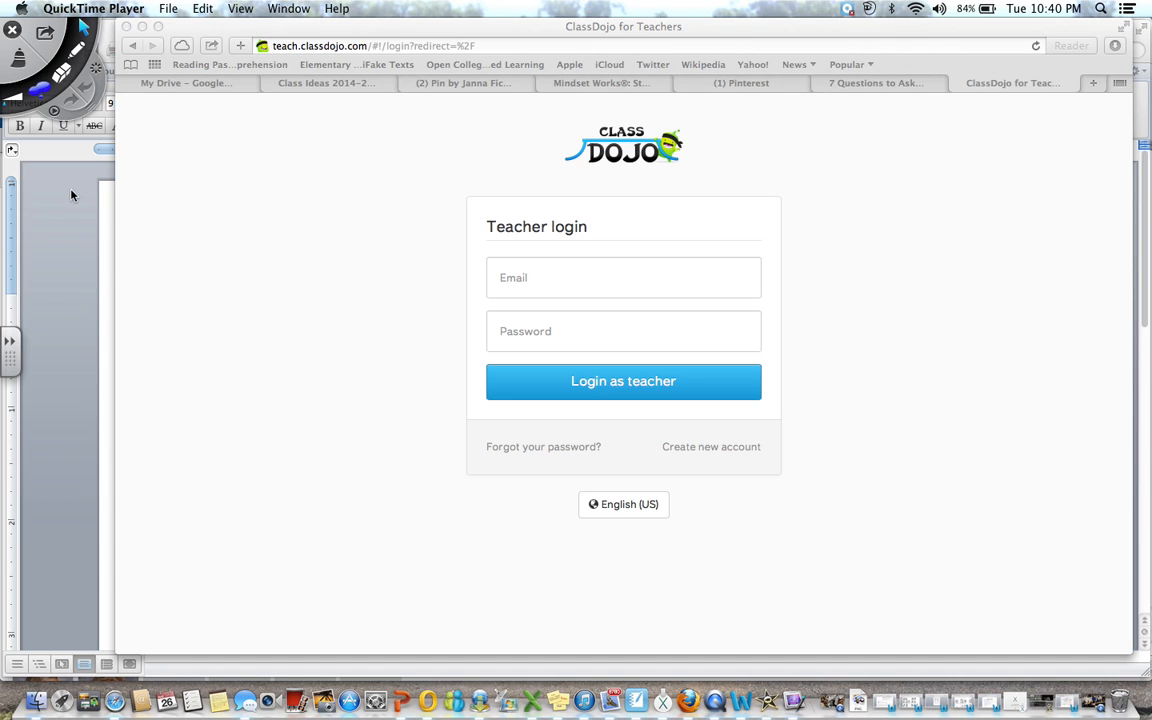
Look up the saved login e-mail in the document, then return to the ClassDojo login page
click(71, 192)
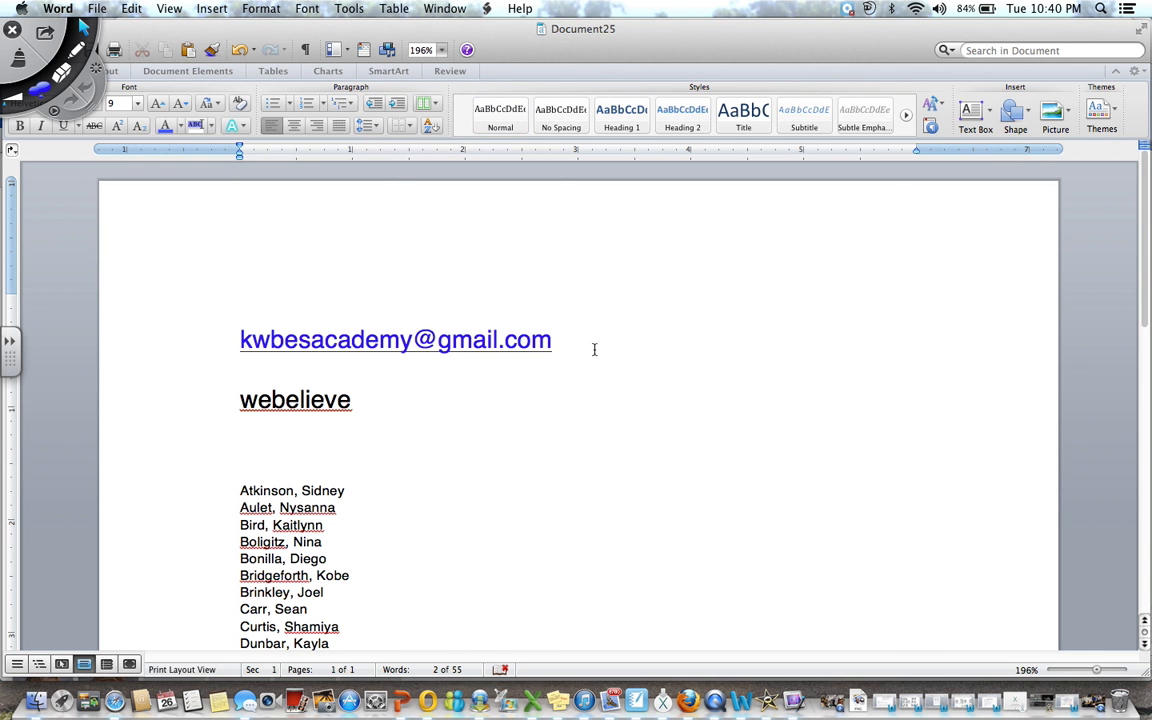
drag(581, 344, 265, 325)
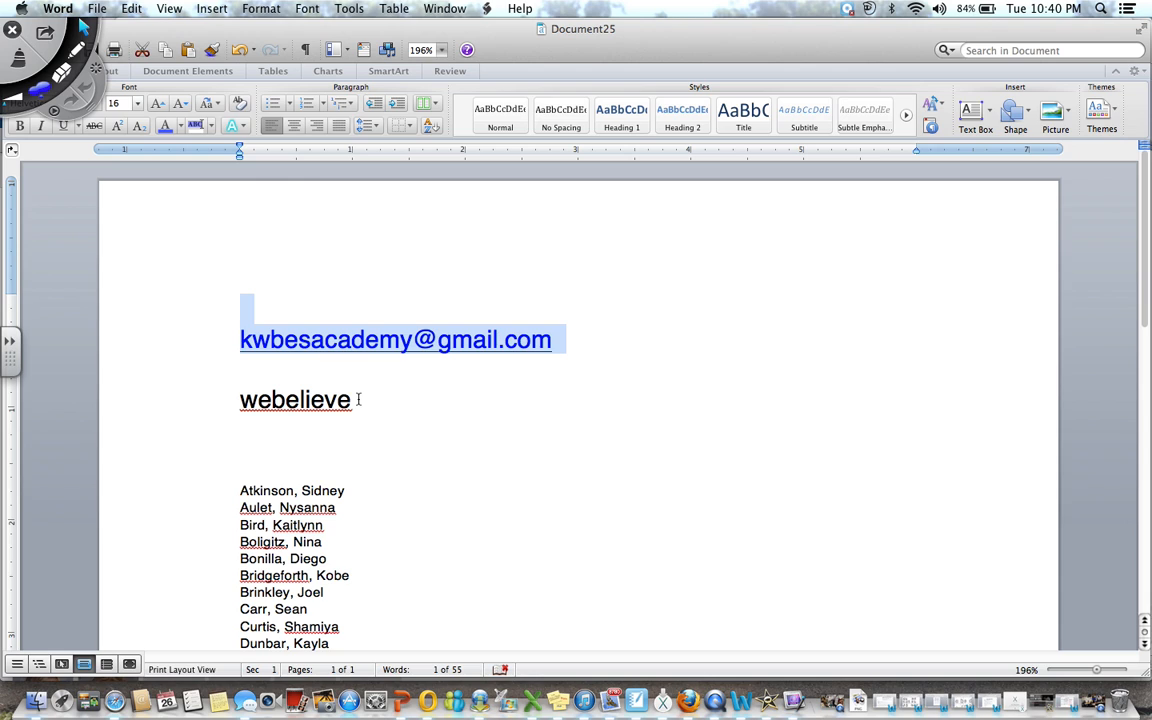
click(607, 347)
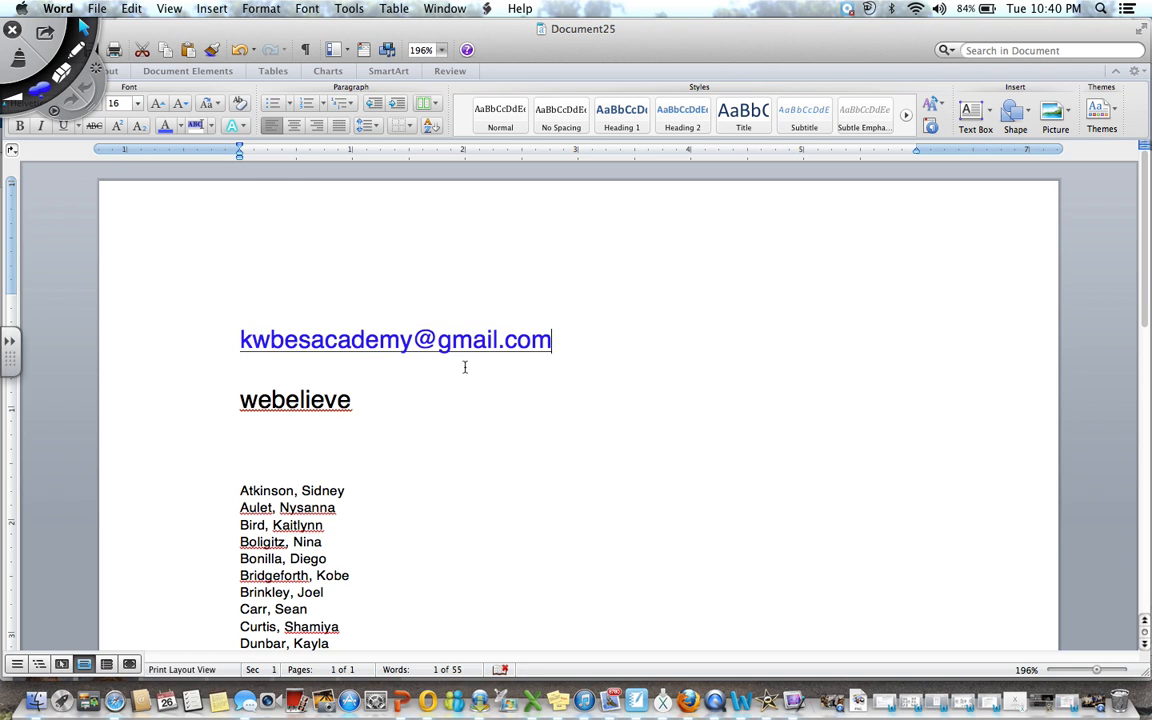
click(418, 395)
click(595, 348)
triple_click(554, 337)
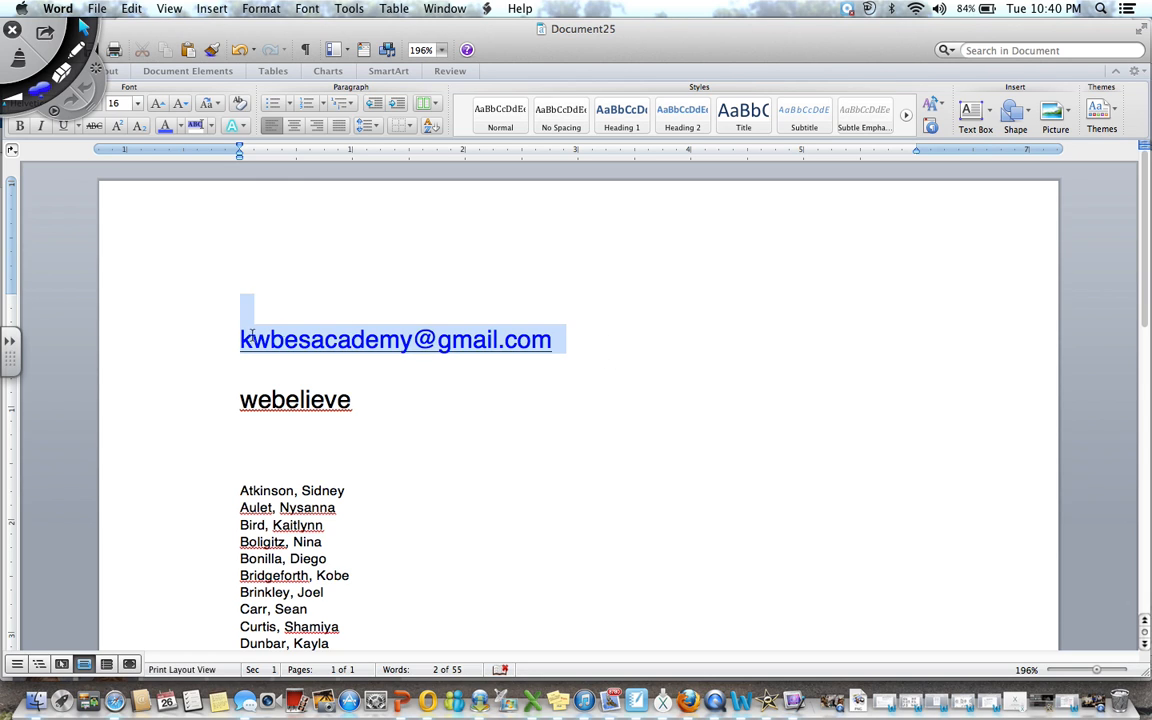
click(383, 408)
click(216, 409)
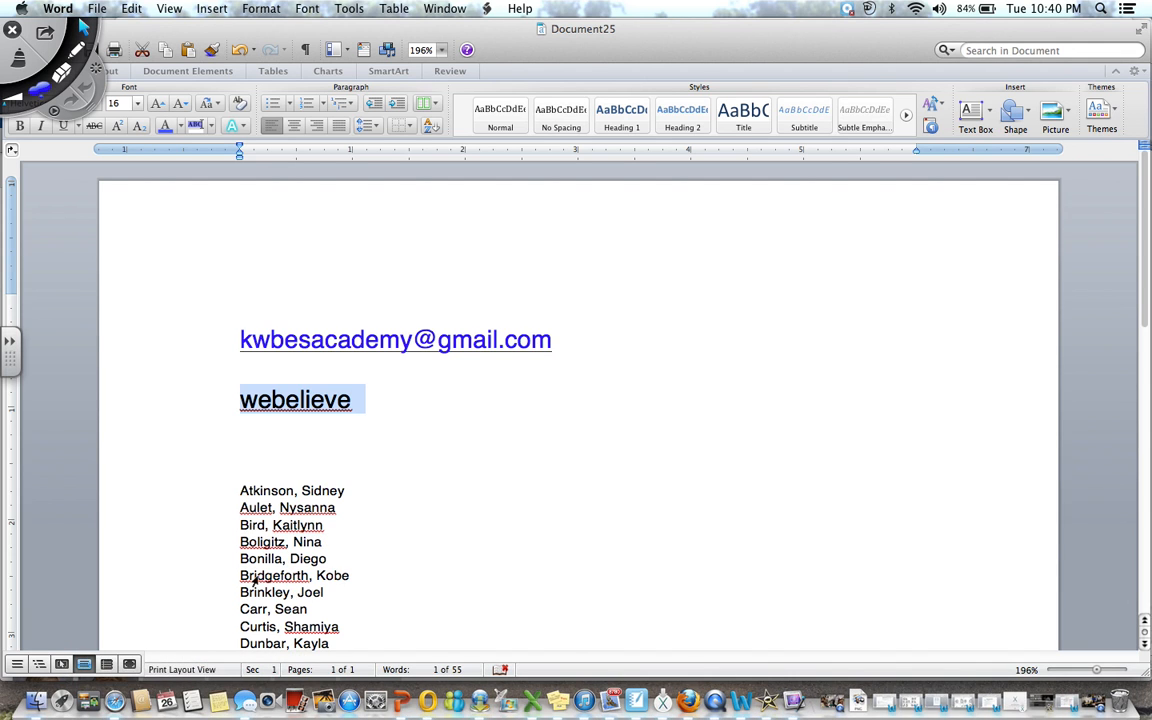
click(127, 660)
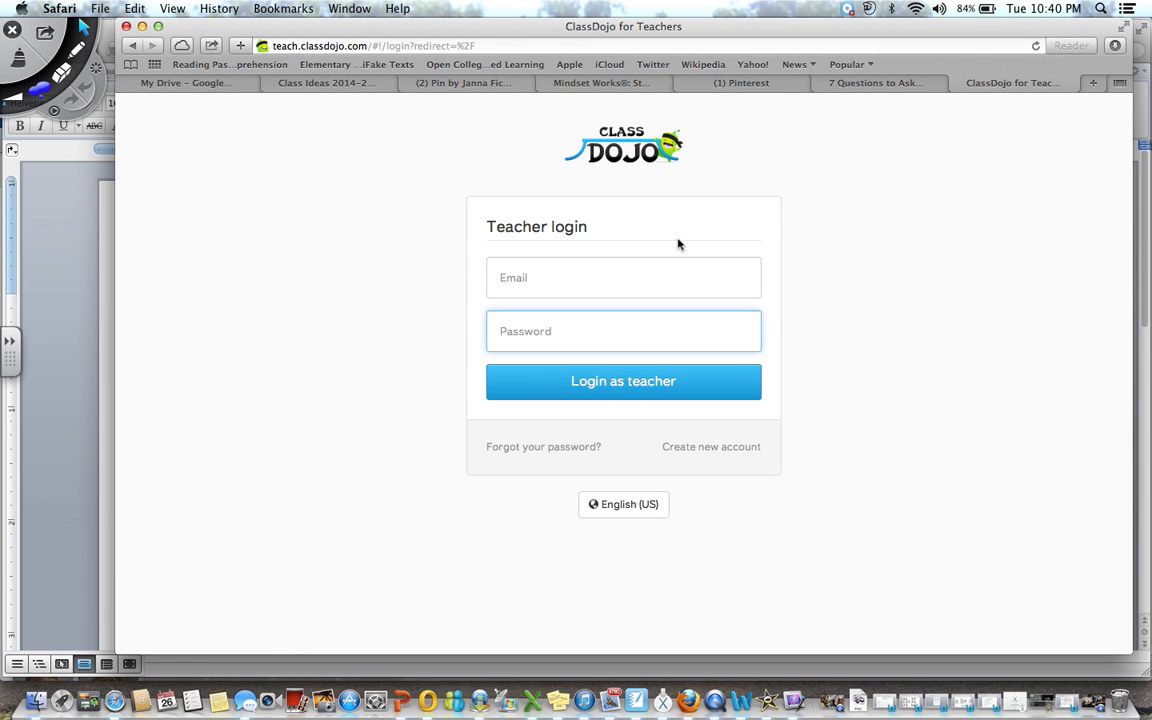
Log in as teacher with the account e-mail and password
click(586, 290)
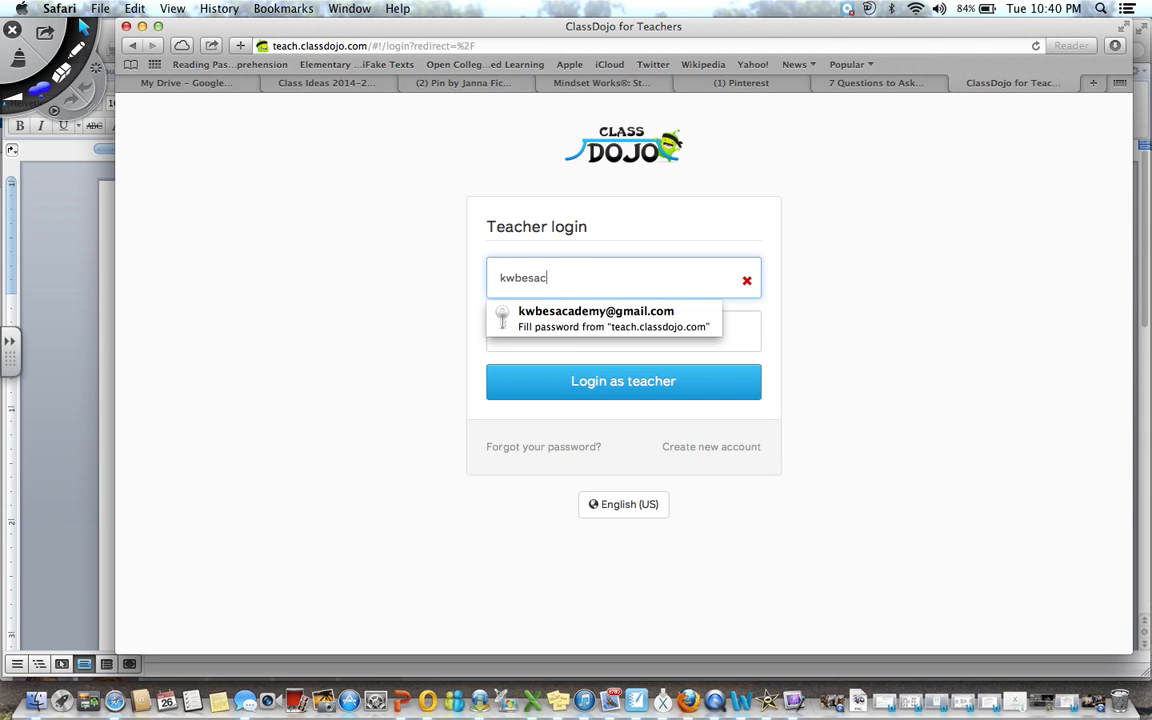
key(Tab)
text(k********)
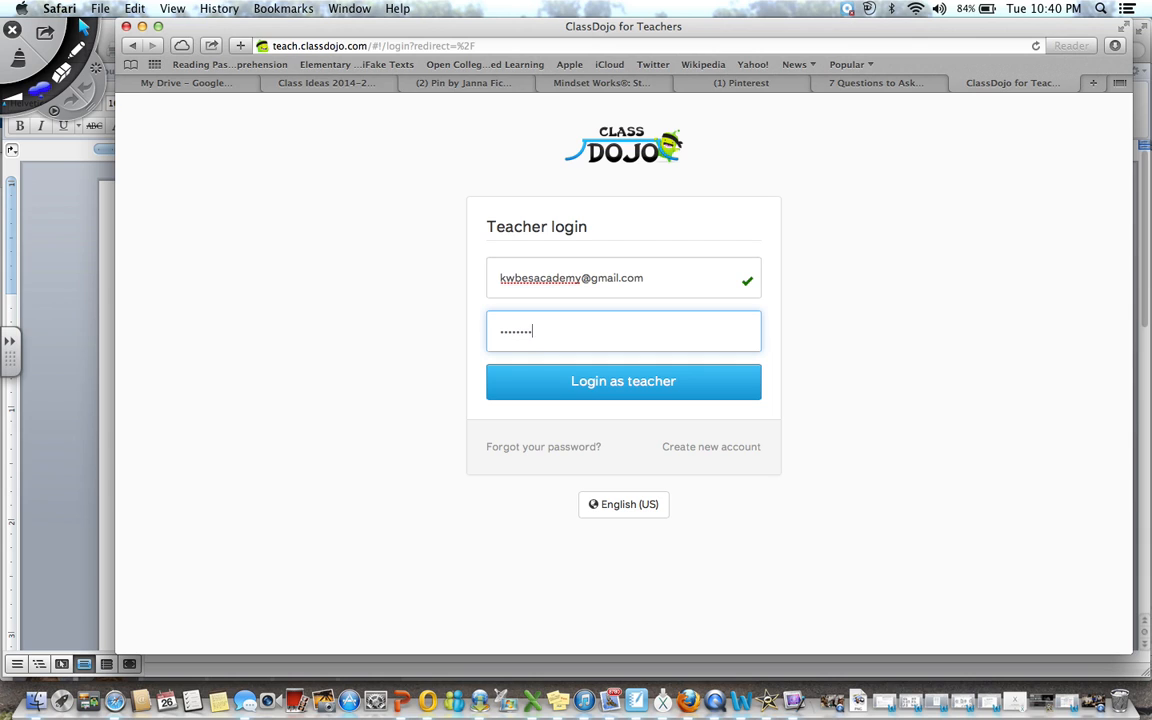
click(605, 389)
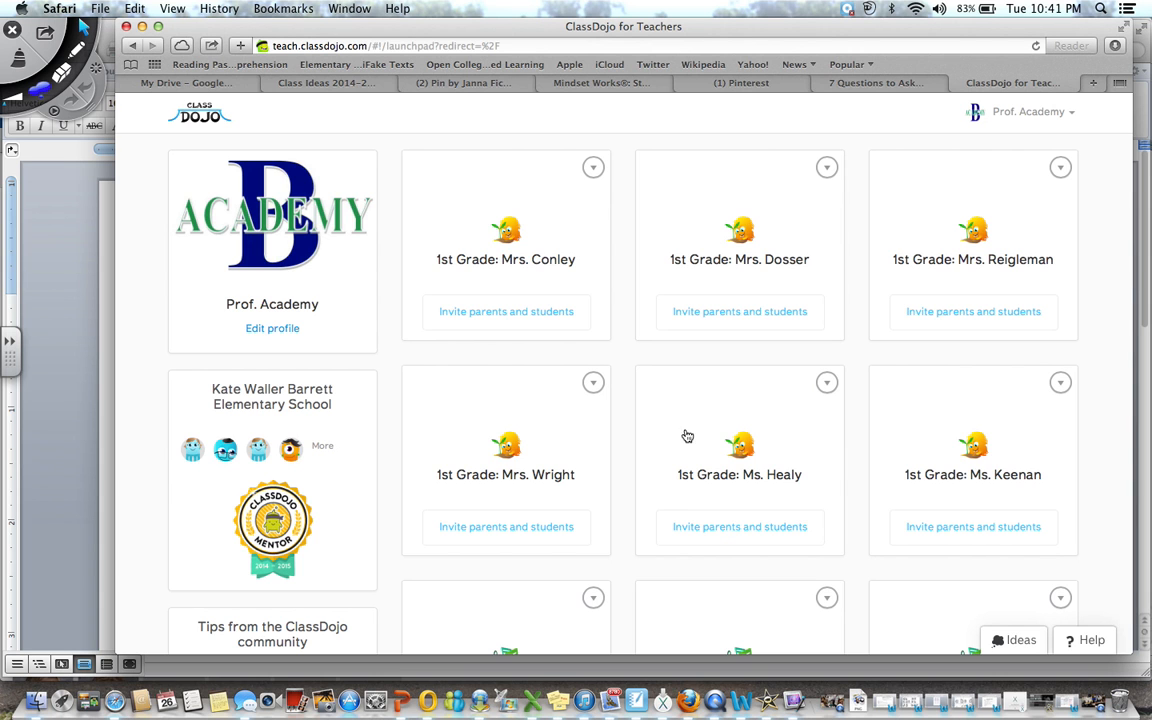
Find and open the empty 5th Grade: Mr. Reichard class in the class grid
scroll(678, 516, down, 3)
scroll(678, 516, down, 20)
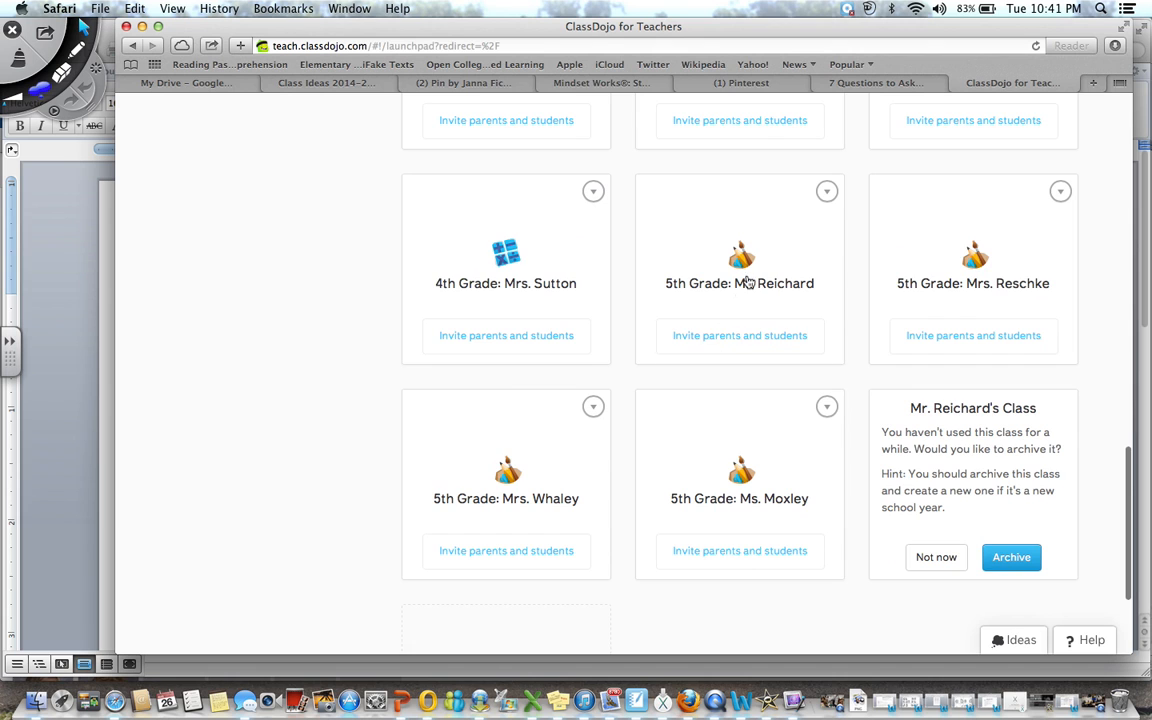
scroll(743, 285, up, 8)
scroll(748, 282, up, 3)
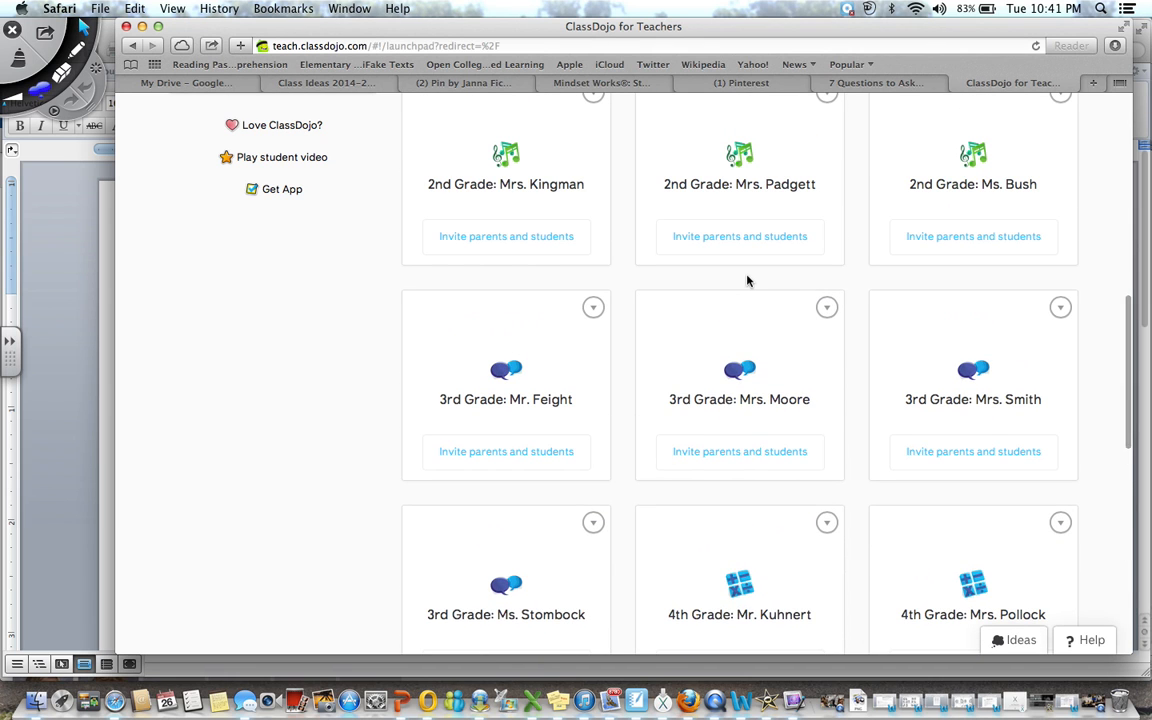
scroll(747, 281, up, 2)
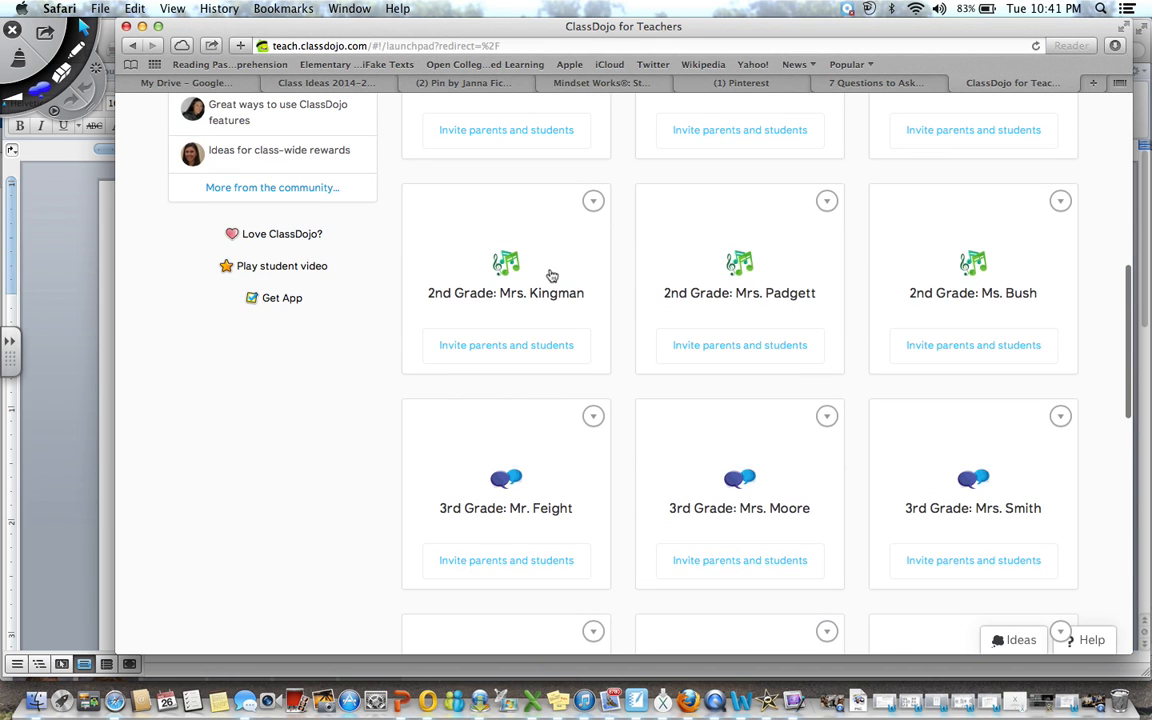
scroll(480, 263, up, 12)
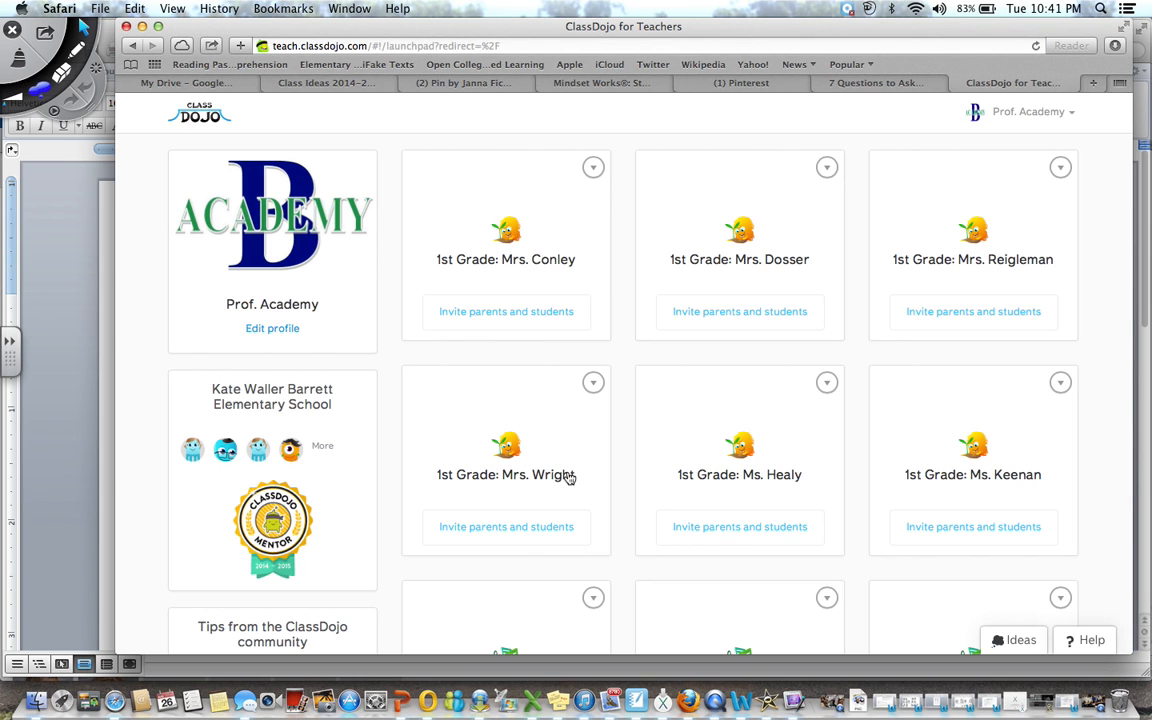
scroll(571, 472, down, 15)
scroll(569, 476, down, 3)
scroll(569, 476, up, 3)
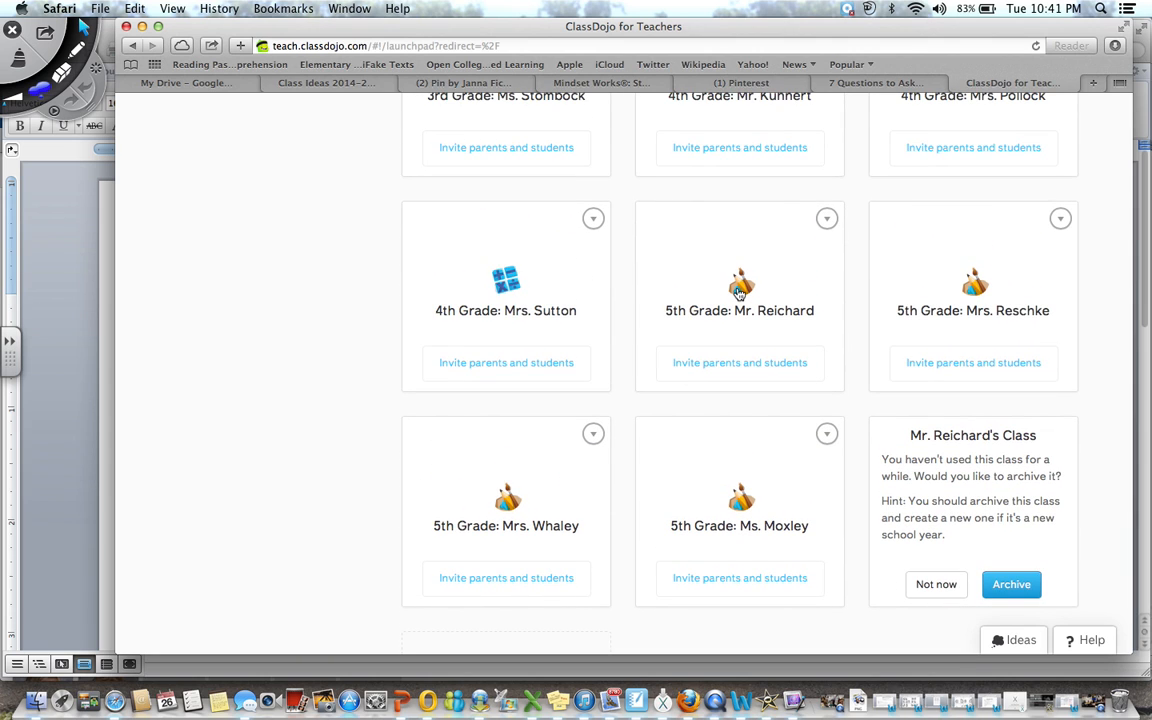
click(739, 291)
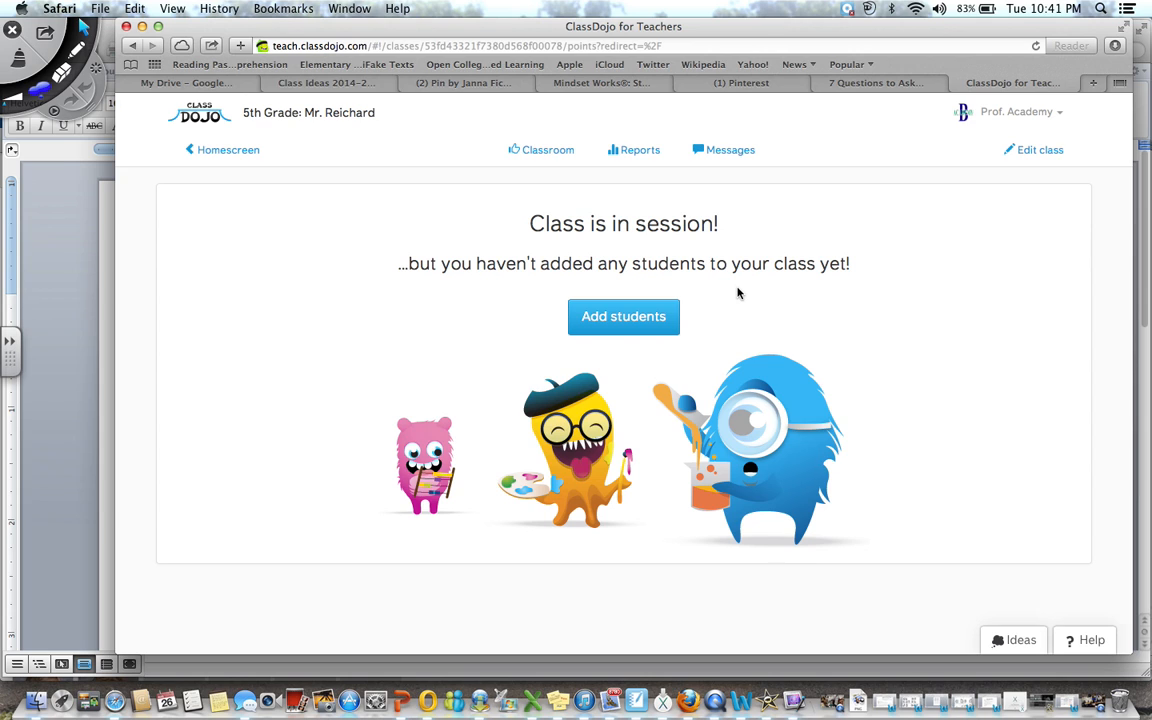
Add a test student to the class by entering a full name
click(668, 319)
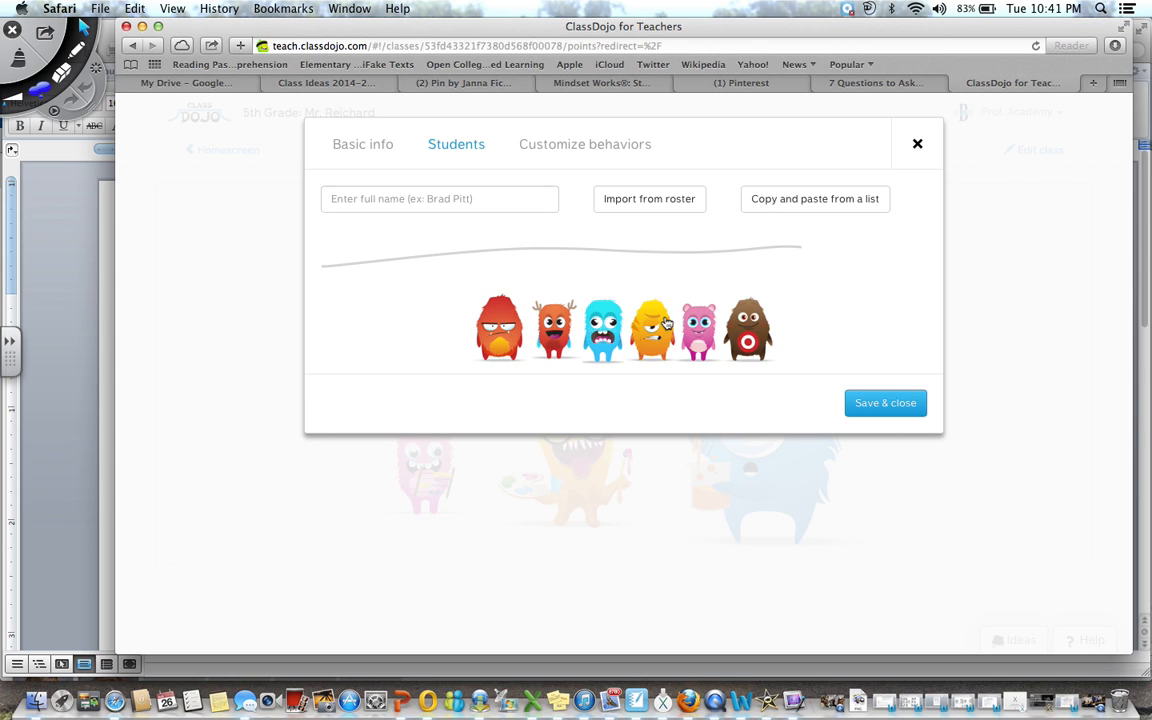
click(415, 199)
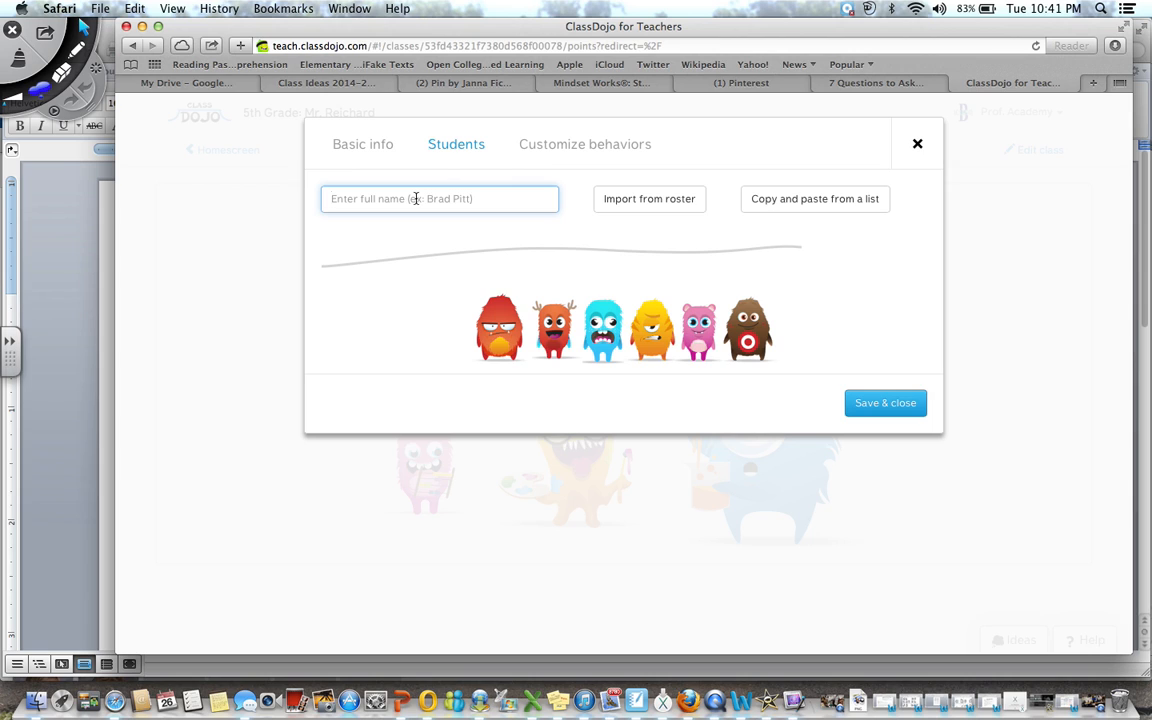
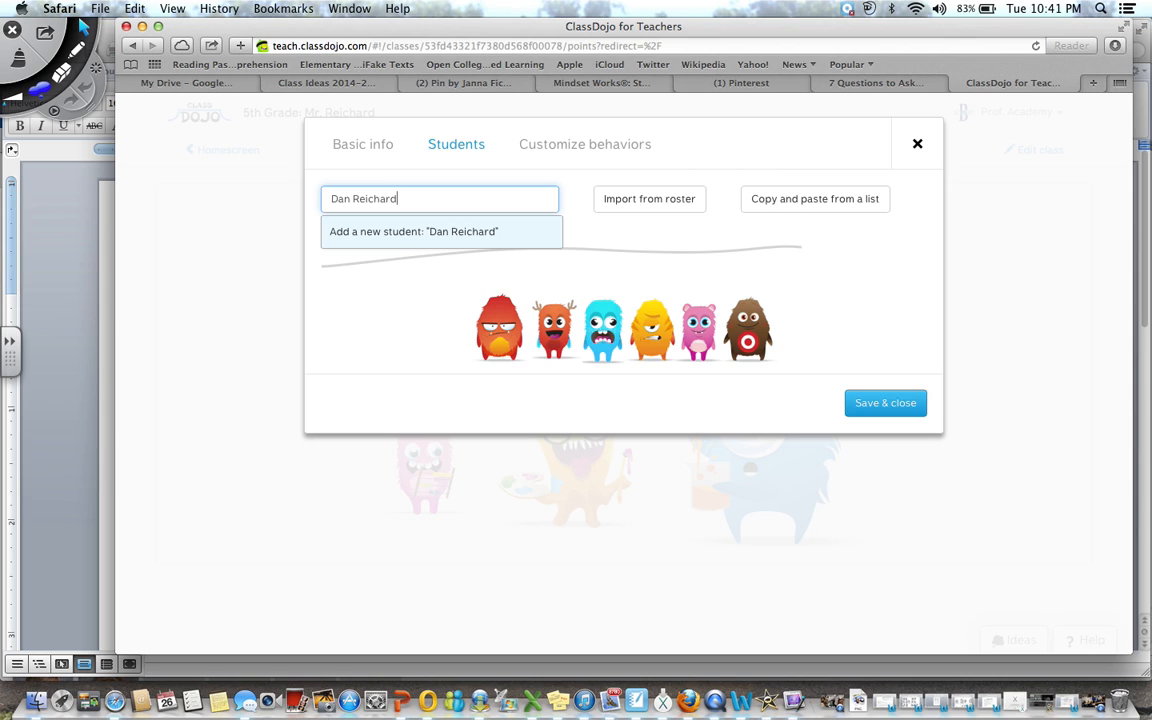
key(Return)
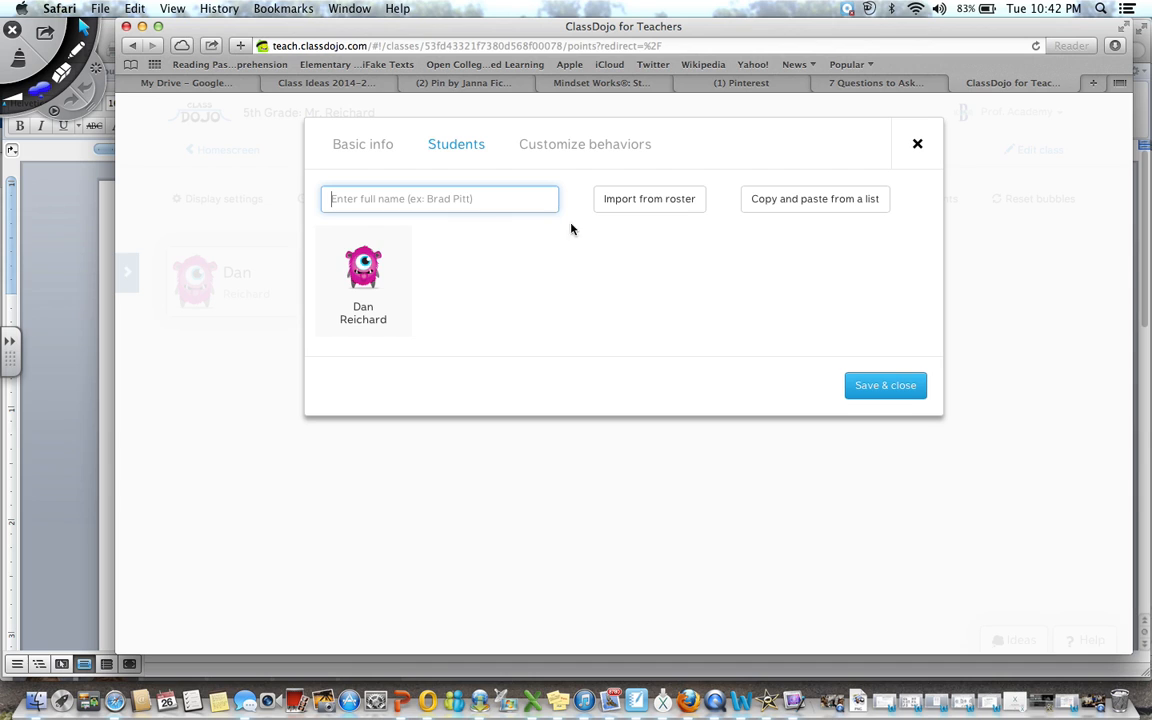
Remove the test student from the class, leaving the roster empty
click(377, 318)
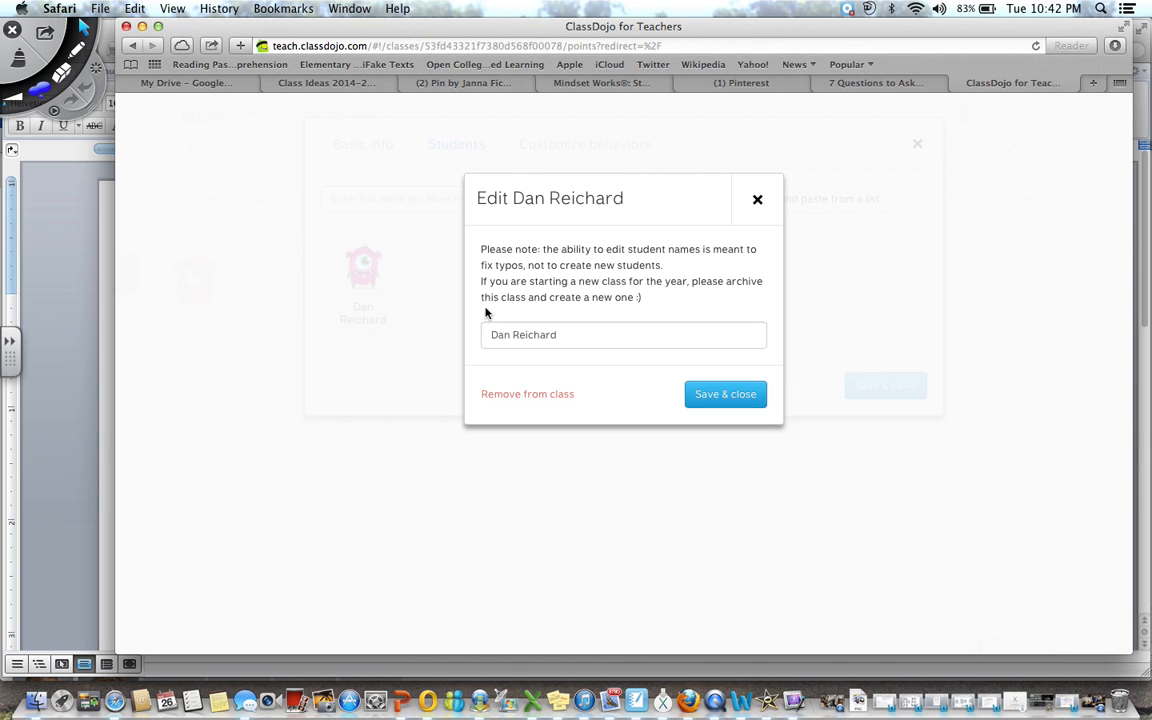
click(528, 398)
click(557, 471)
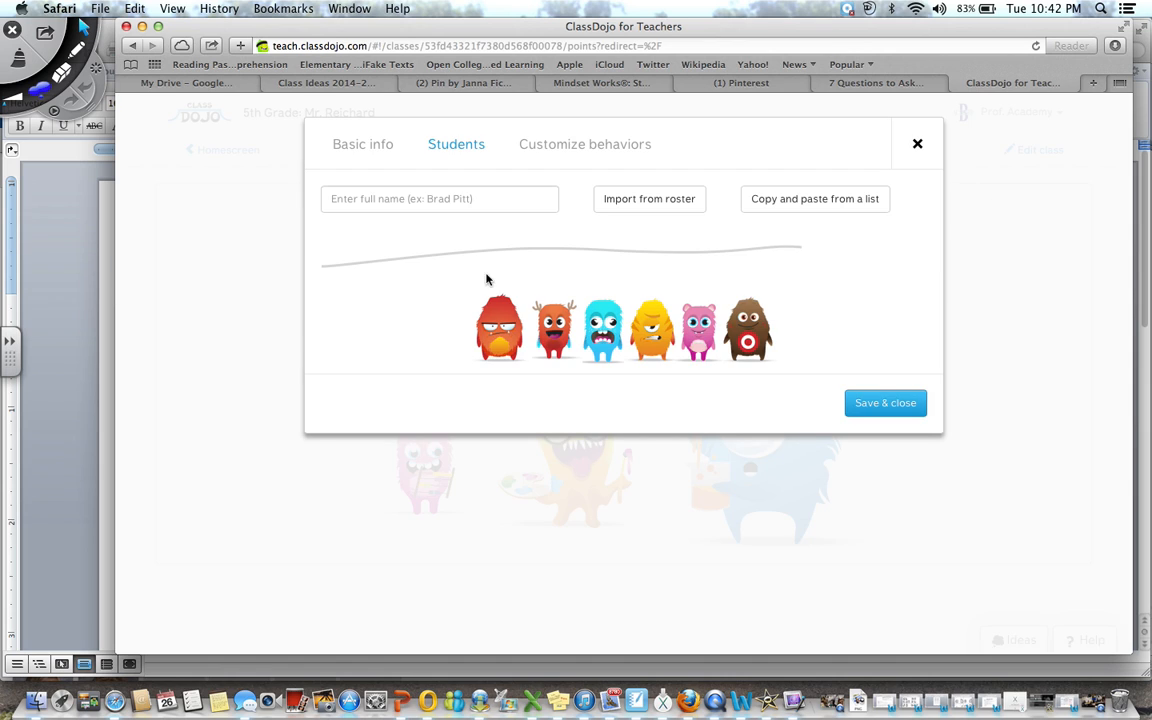
click(428, 199)
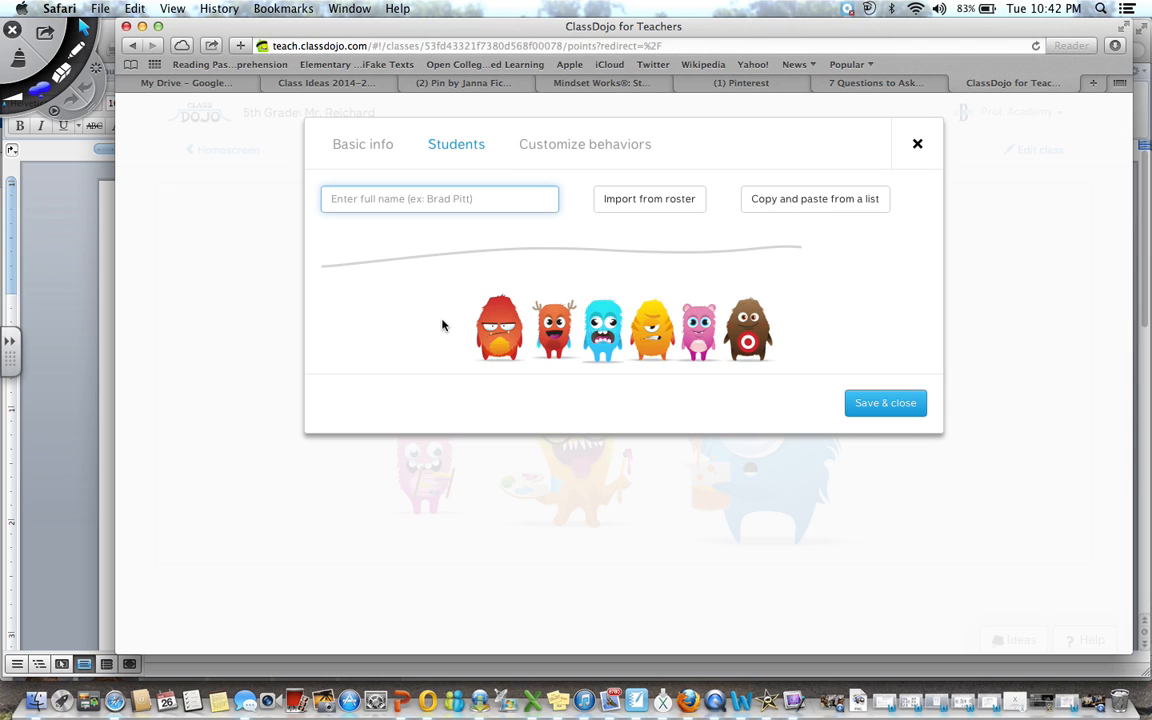
Copy the full student name list from the Word document and switch back to ClassDojo
click(106, 388)
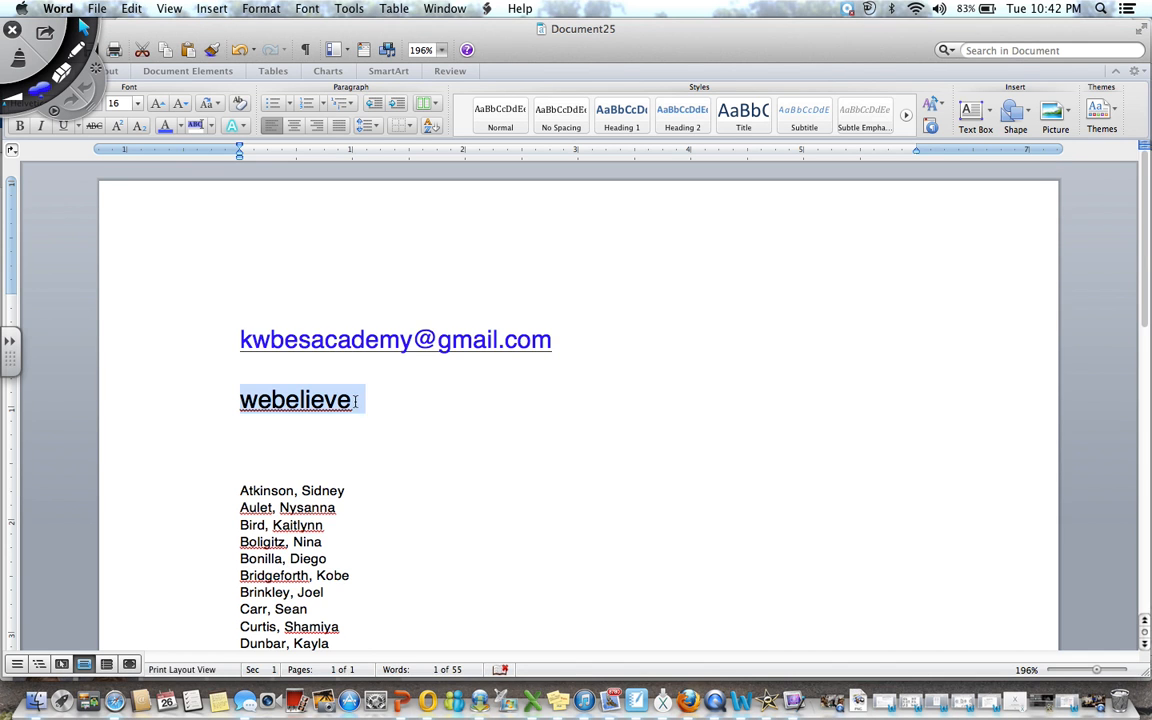
scroll(330, 520, down, 5)
click(336, 466)
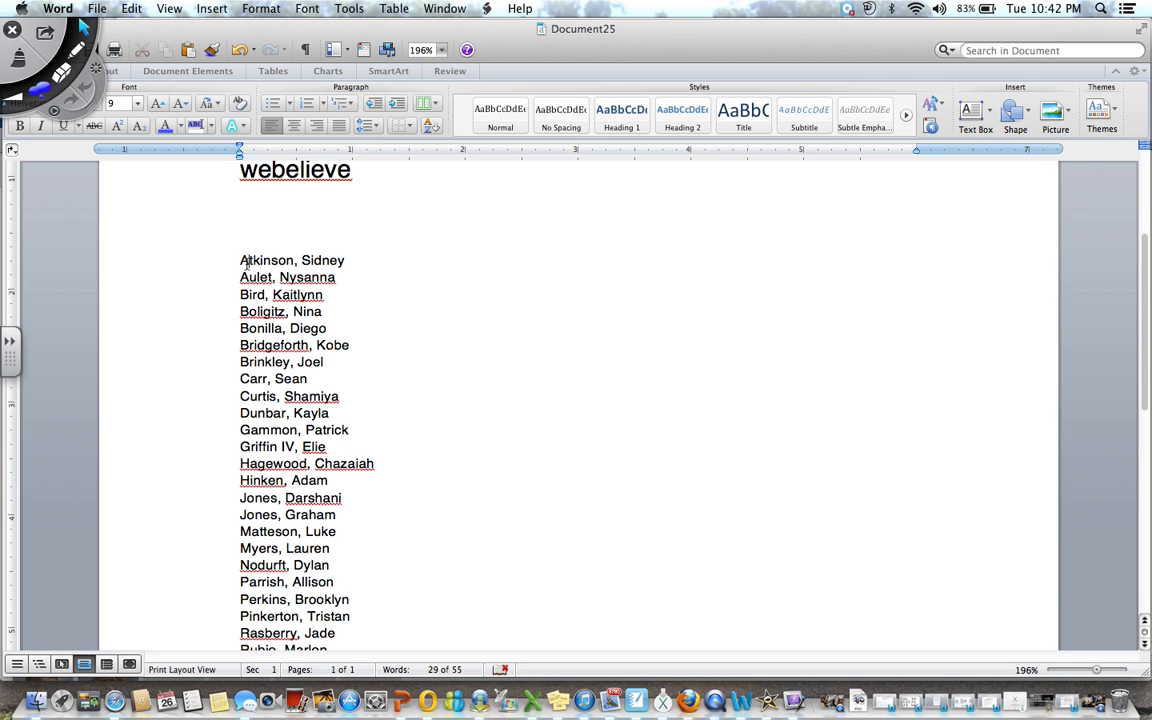
drag(240, 260, 327, 413)
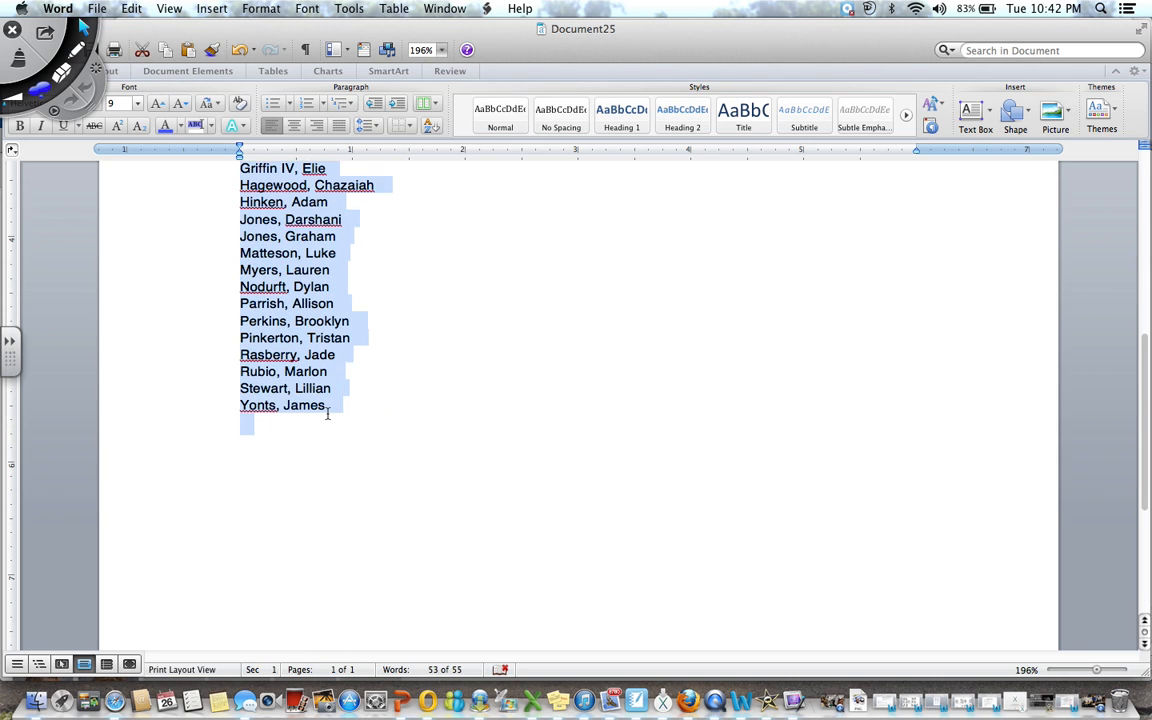
click(134, 655)
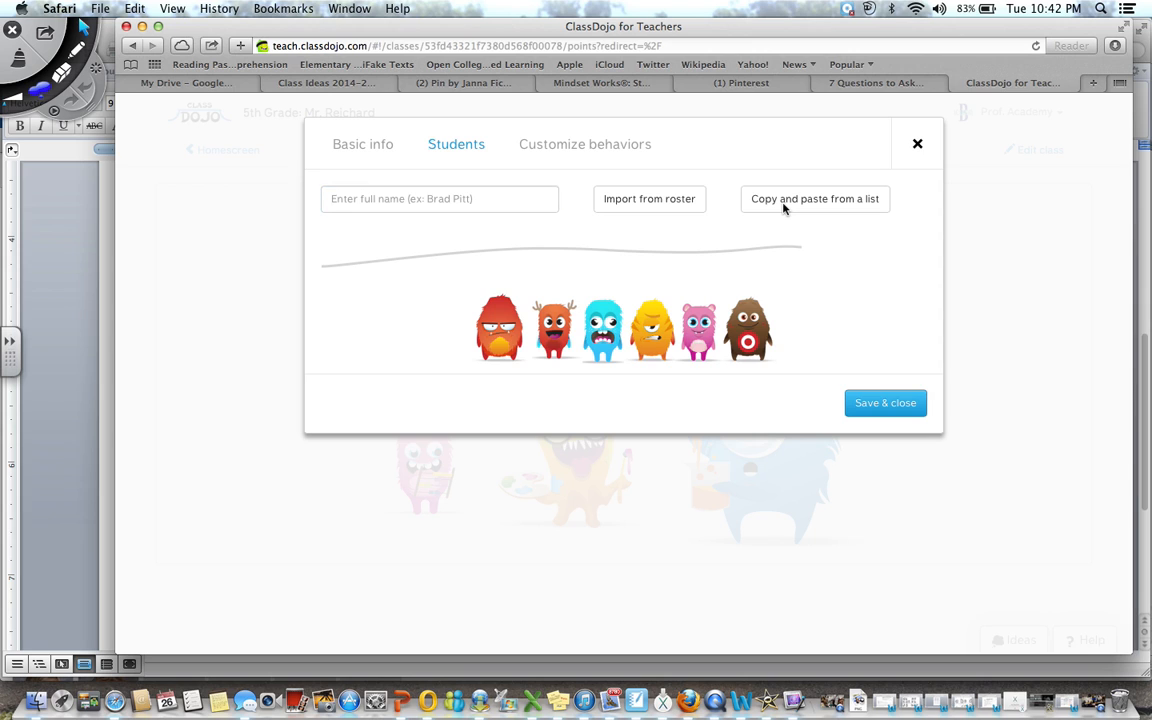
Paste the copied names into the 'Copy and paste from a list' box and add them as students
click(815, 204)
click(576, 211)
key(super+v)
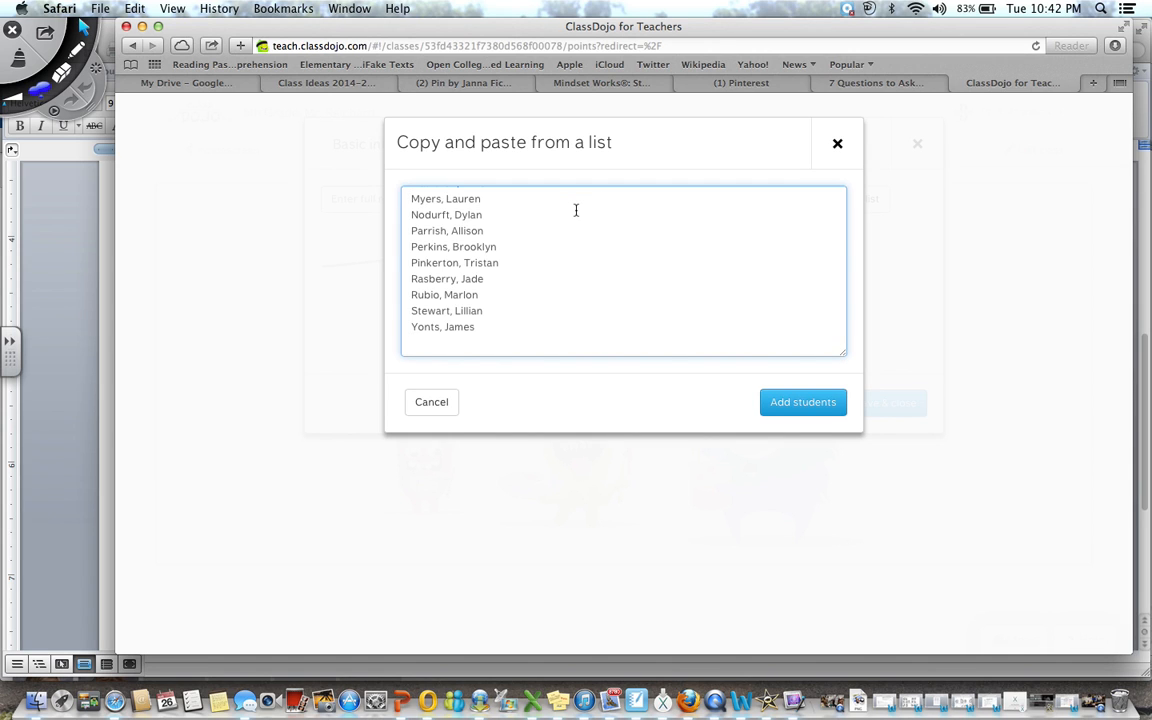
scroll(576, 210, up, 15)
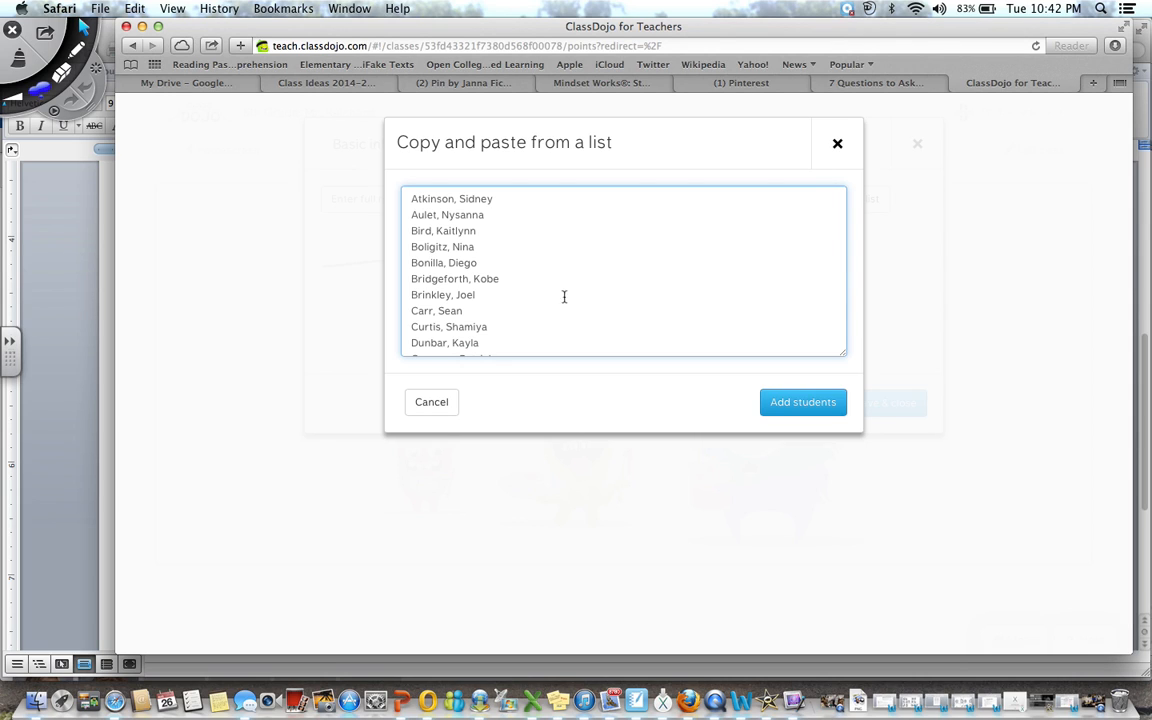
click(442, 226)
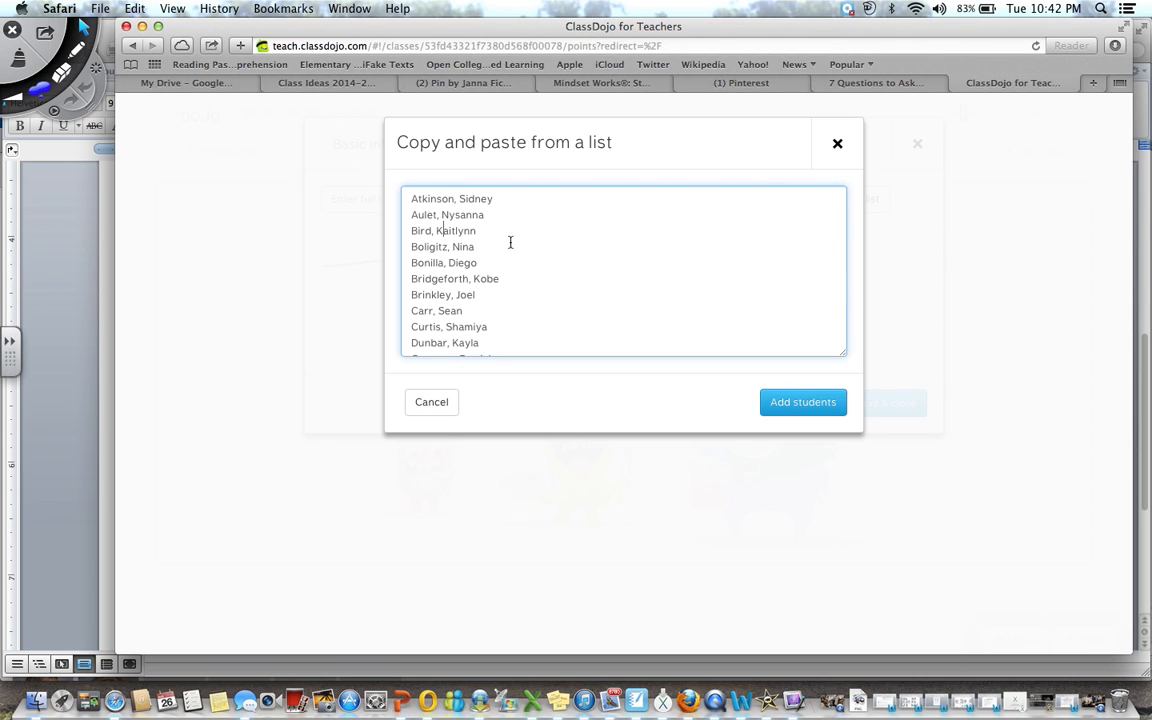
click(826, 410)
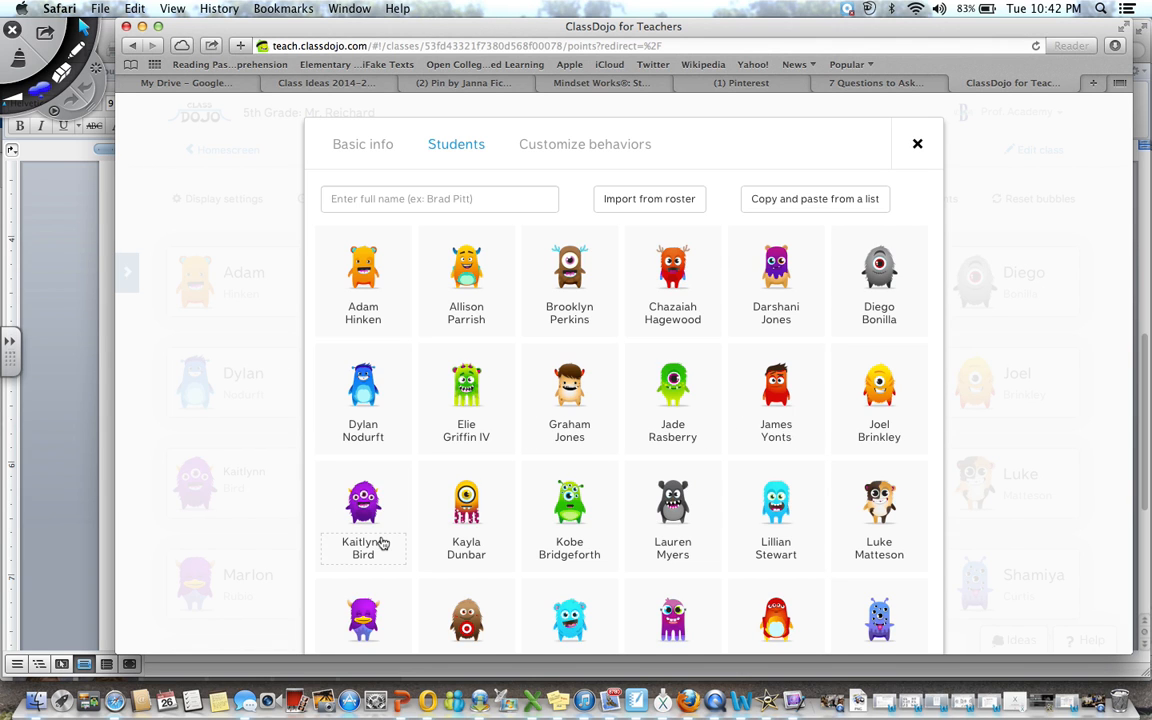
scroll(381, 542, down, 1)
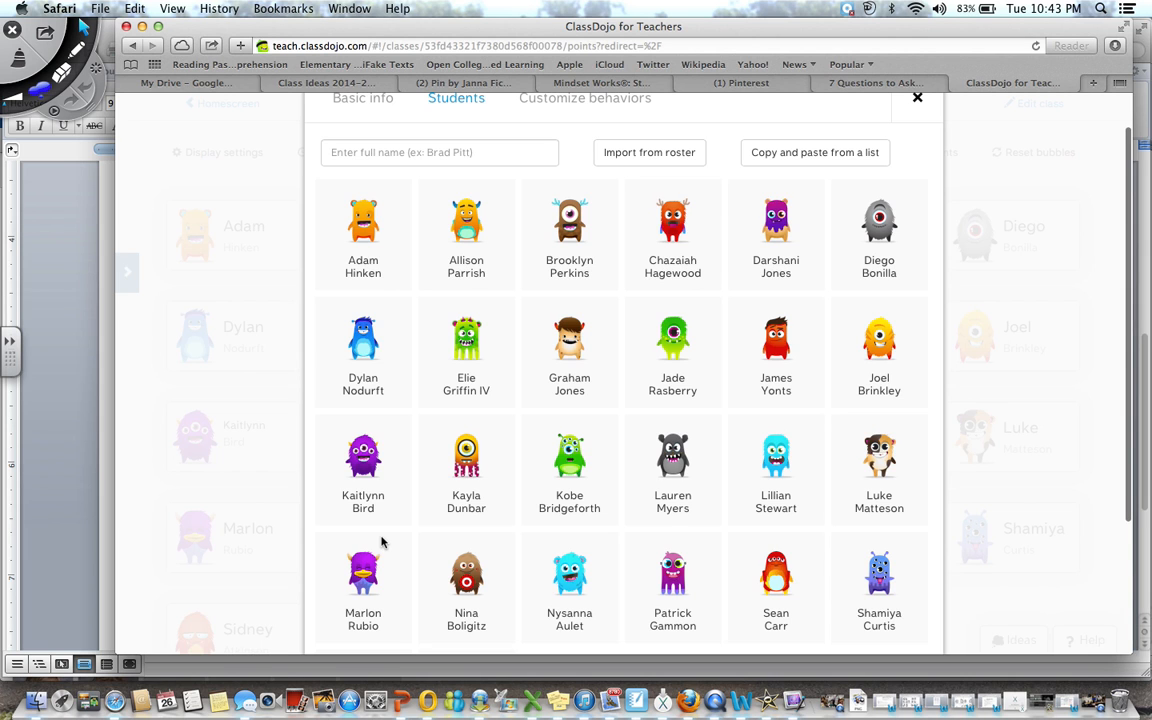
scroll(381, 542, down, 3)
scroll(381, 542, up, 5)
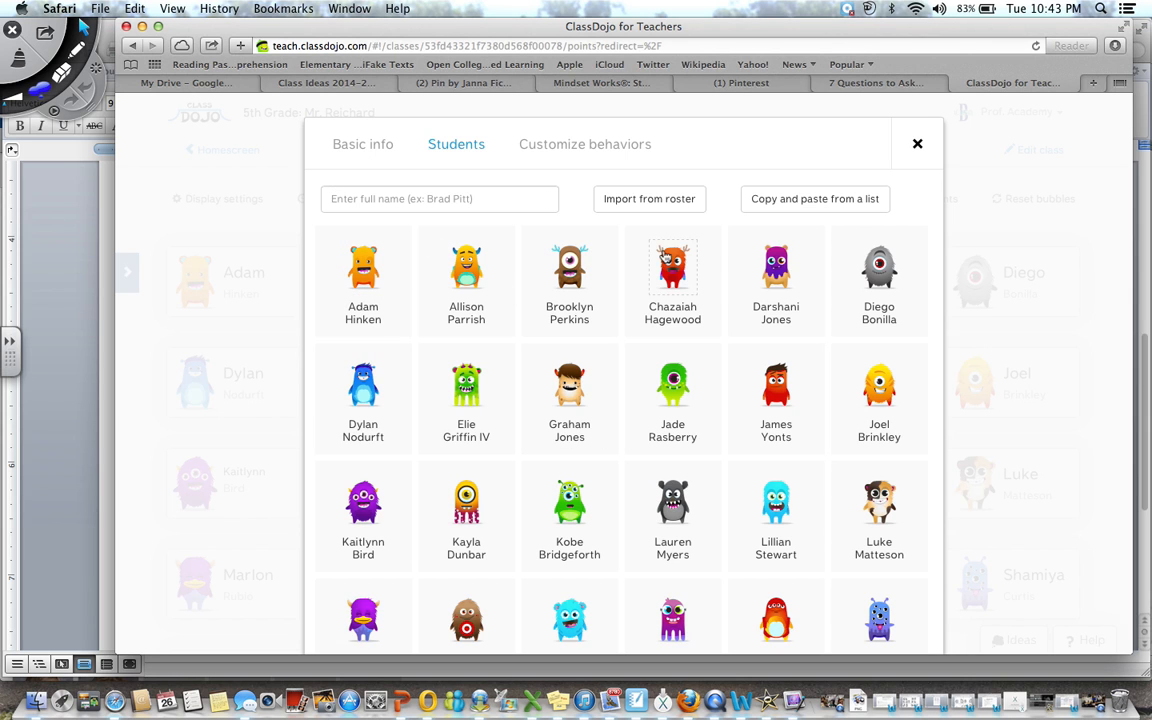
scroll(830, 411, down, 5)
scroll(828, 411, up, 3)
scroll(900, 480, down, 3)
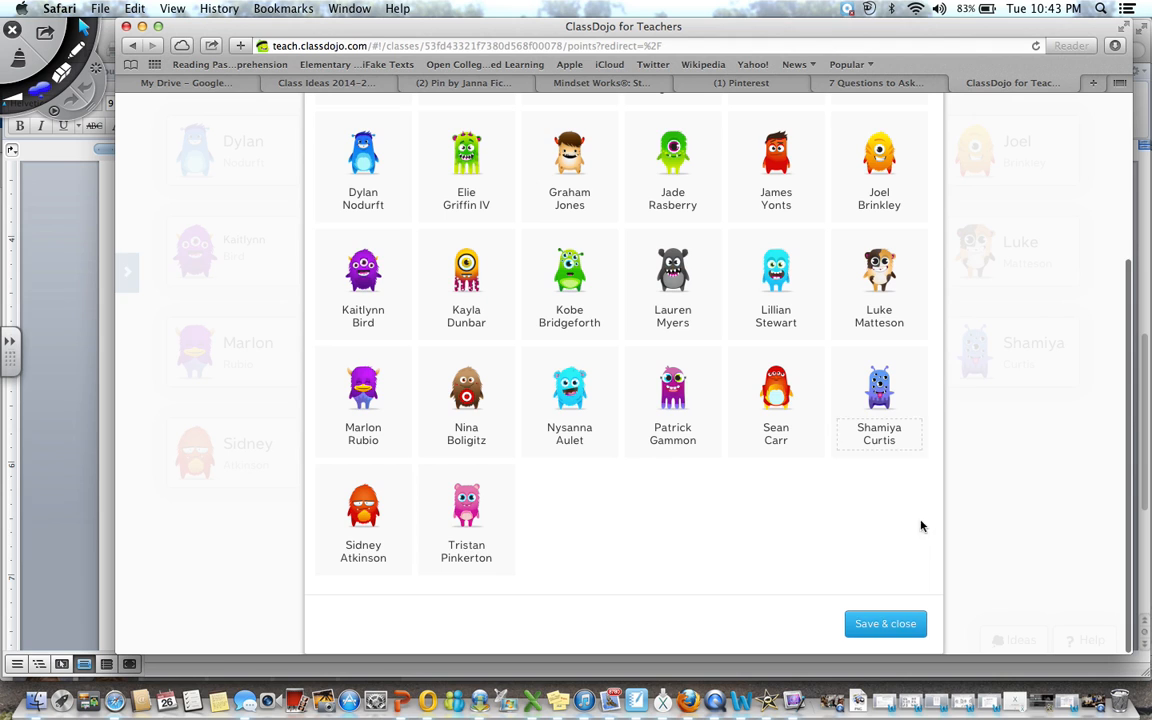
Save the roster, skip the parent invitation codes, and return to the launchpad
click(893, 624)
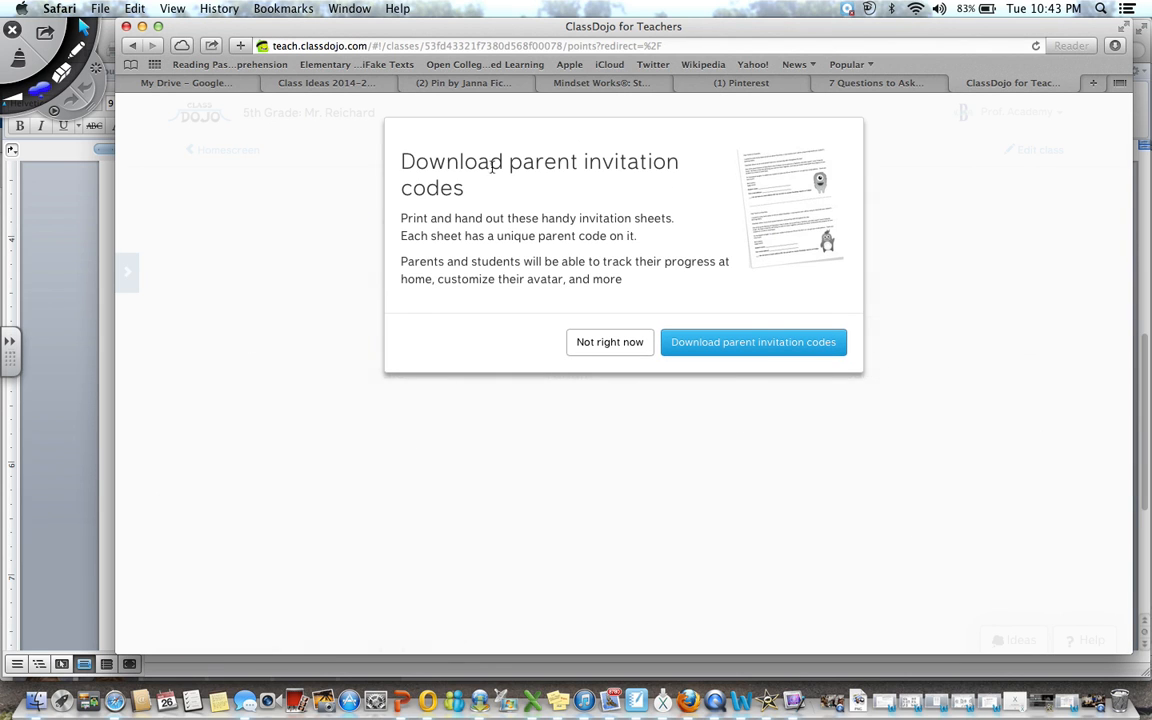
click(609, 349)
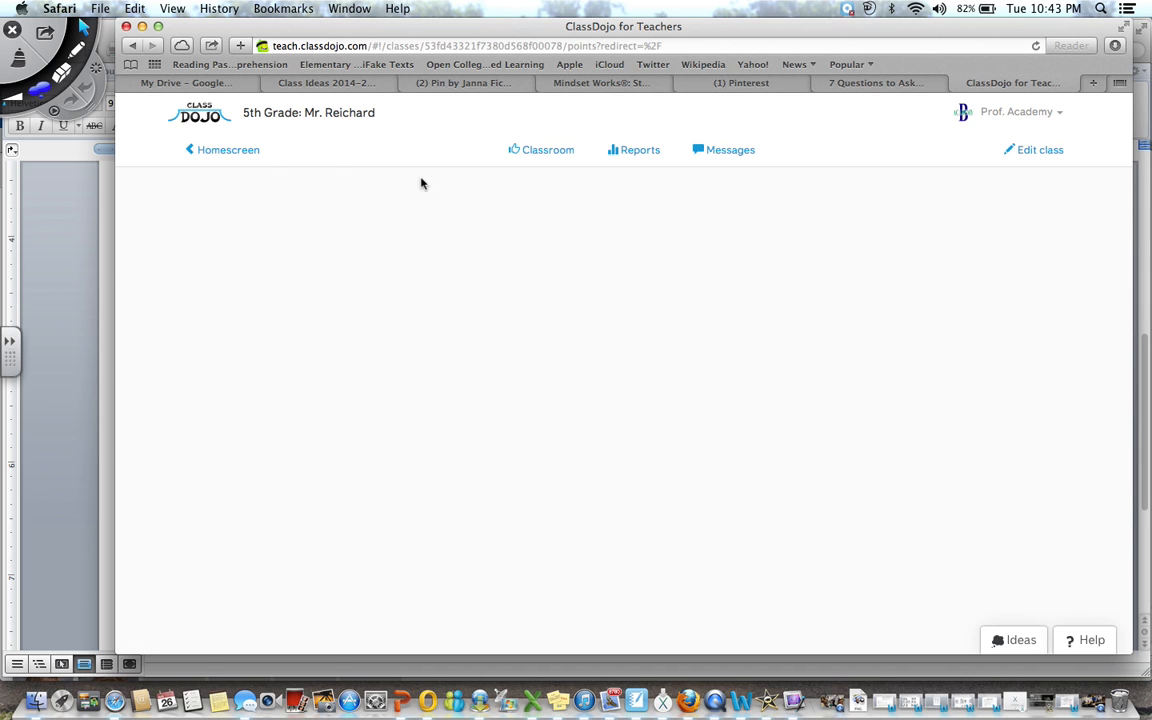
click(226, 154)
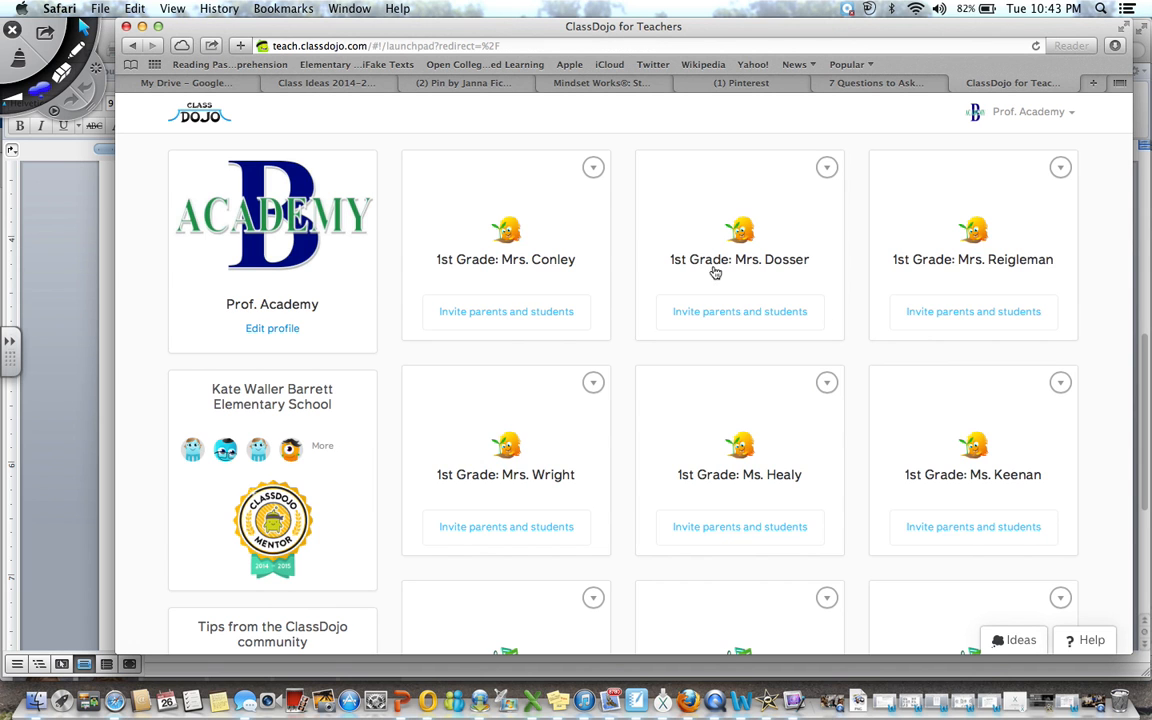
Reopen the 5th Grade: Mr. Reichard class showing all 26 student monsters
scroll(774, 375, down, 10)
scroll(750, 200, up, 3)
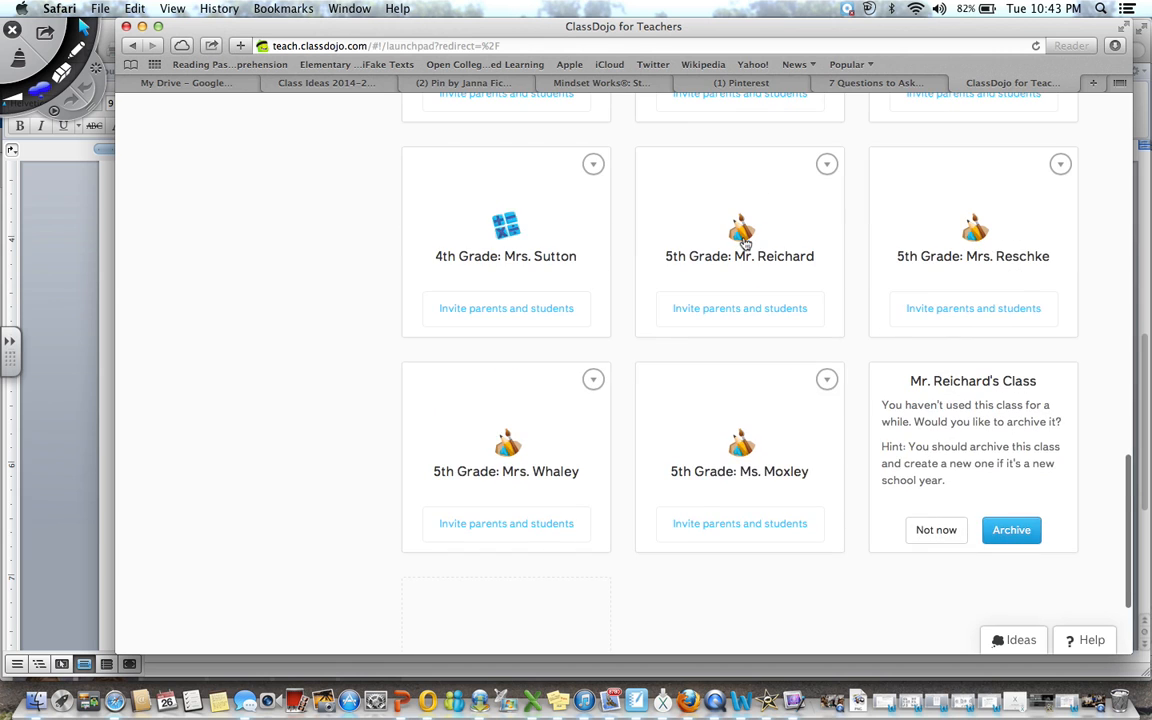
click(672, 220)
scroll(638, 522, down, 3)
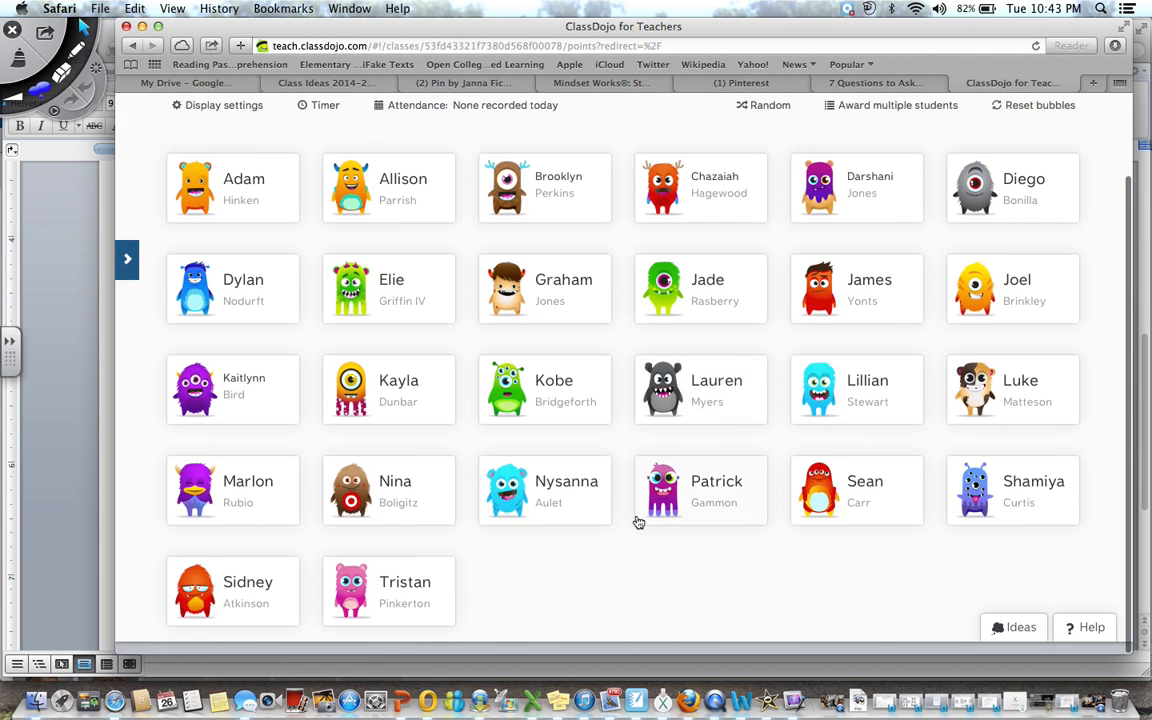
scroll(638, 522, up, 3)
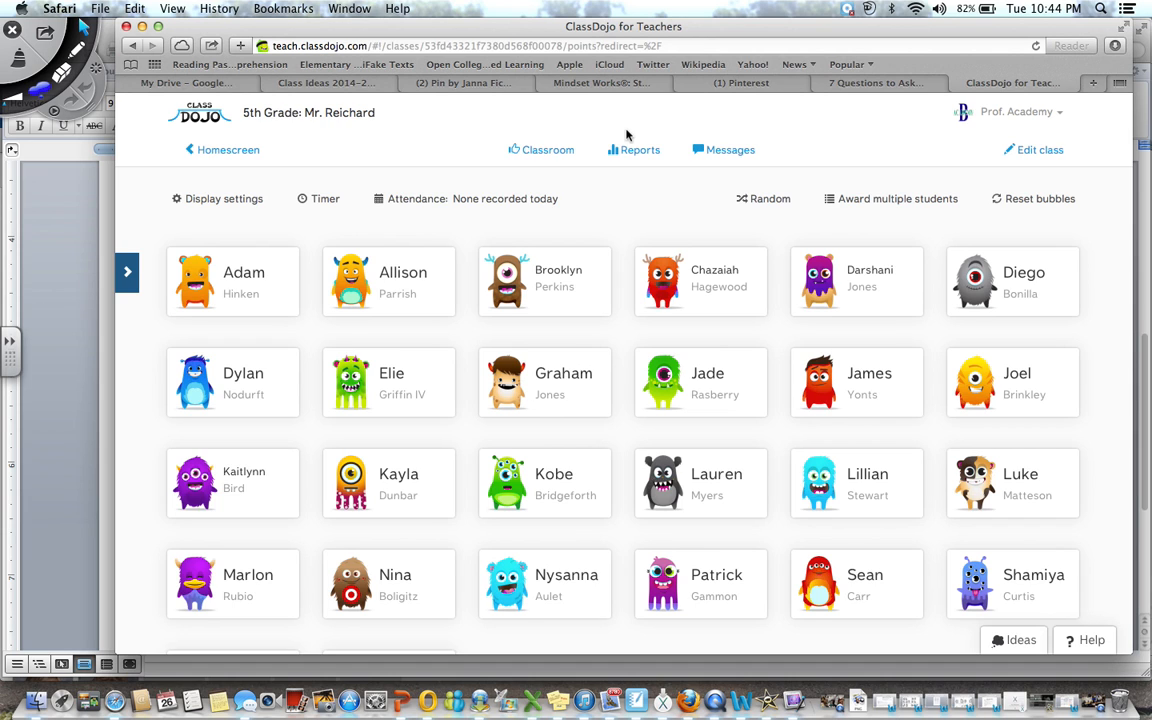
click(505, 272)
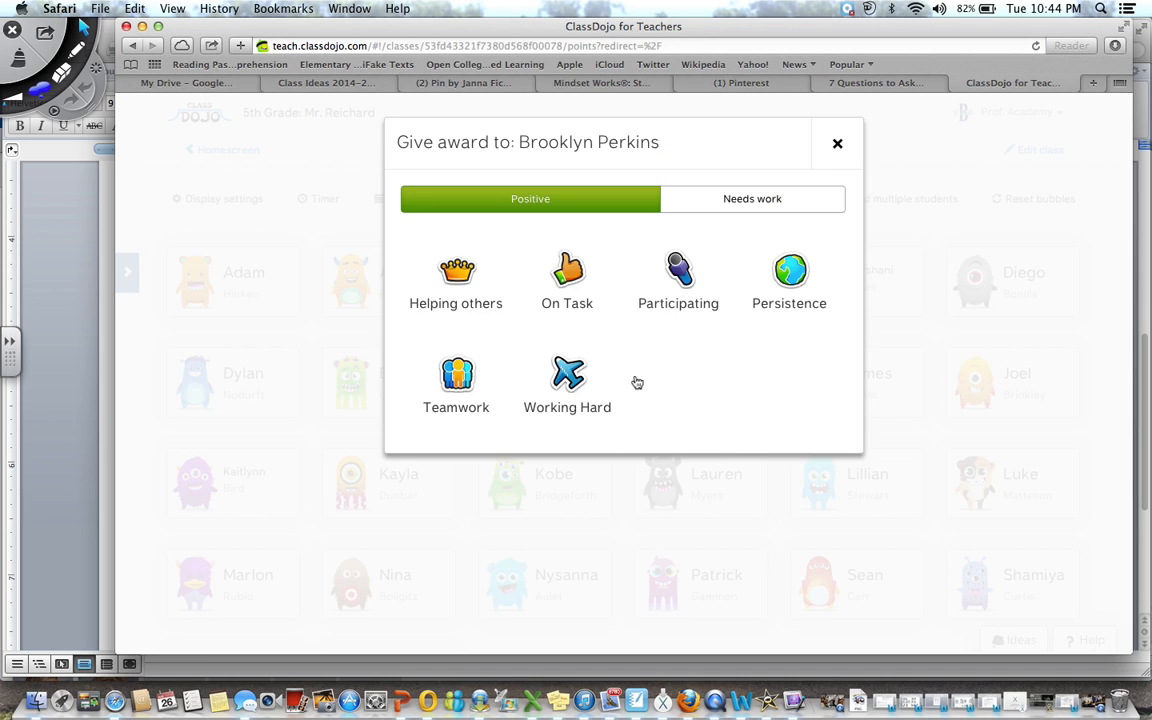
click(839, 143)
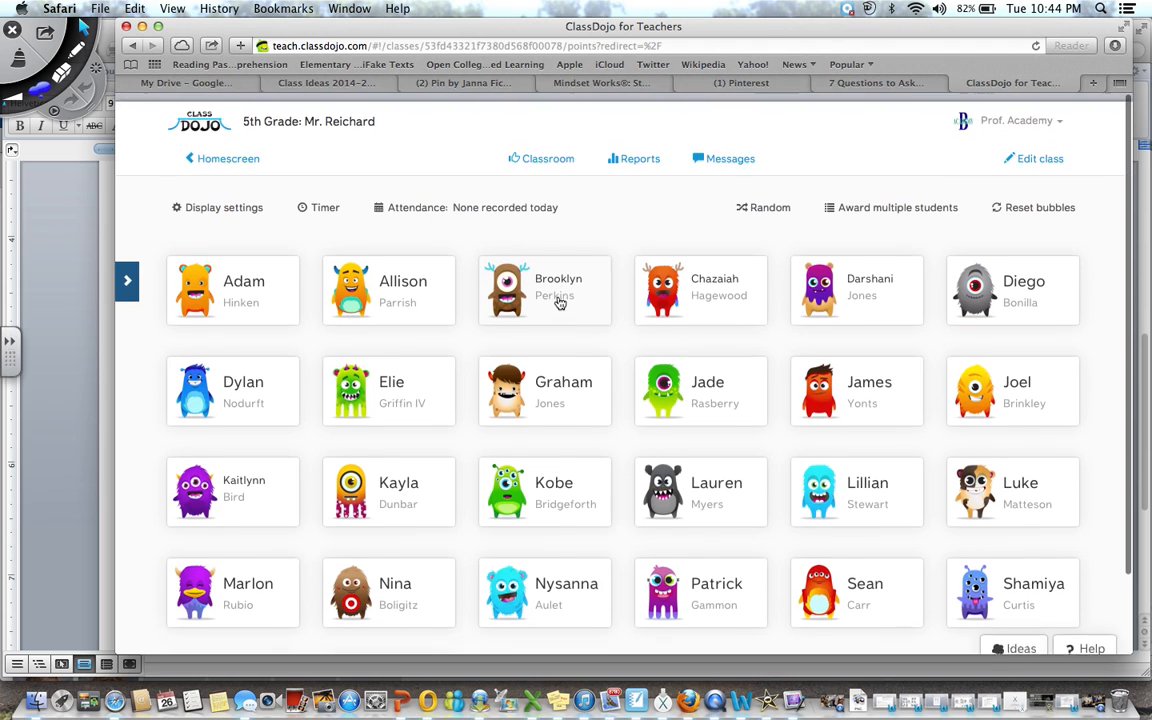
scroll(560, 303, down, 3)
scroll(560, 303, up, 3)
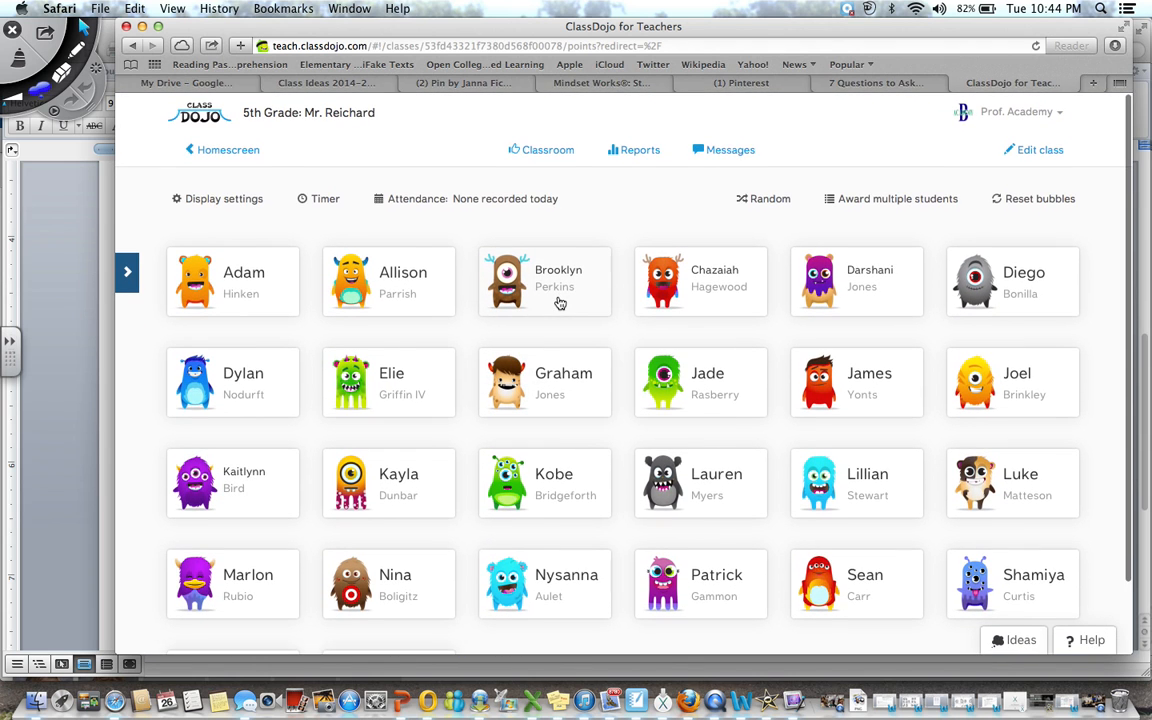